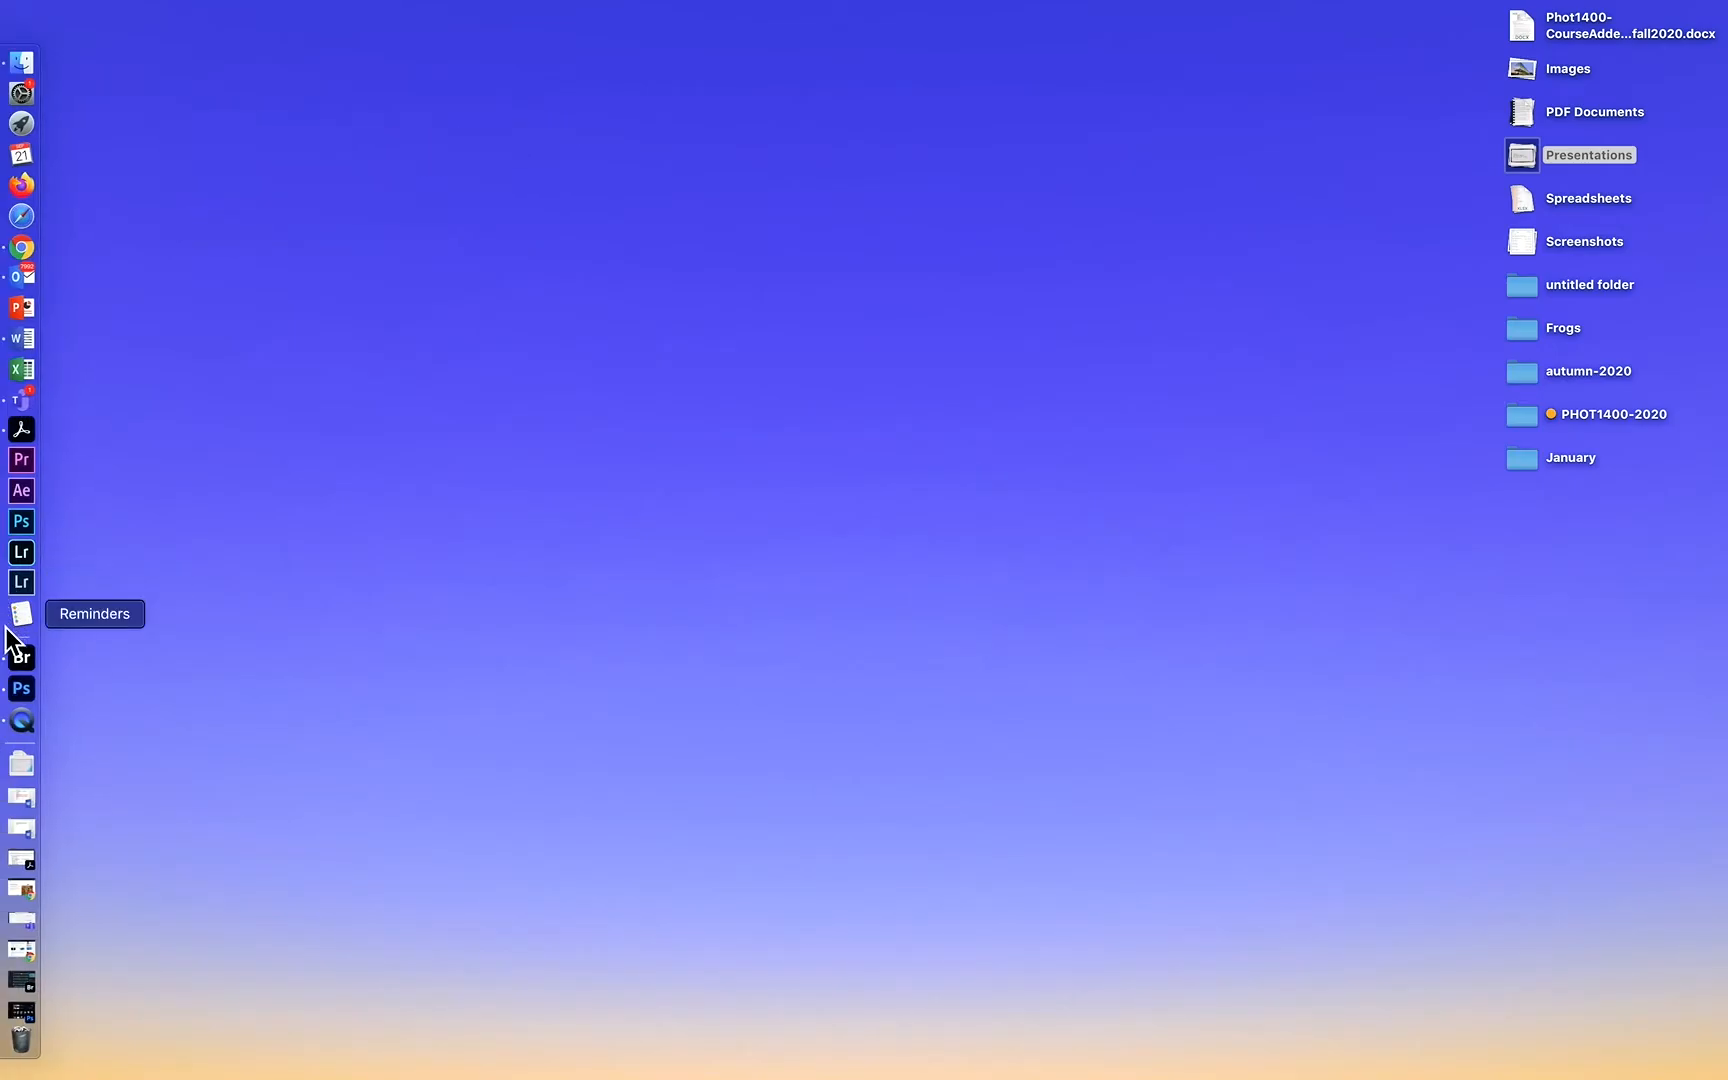
# Switch to Adobe Bridge and preview the video DSCF0719.MOV and the photo DSCF0718.JPG.
pyautogui.click(24, 664)
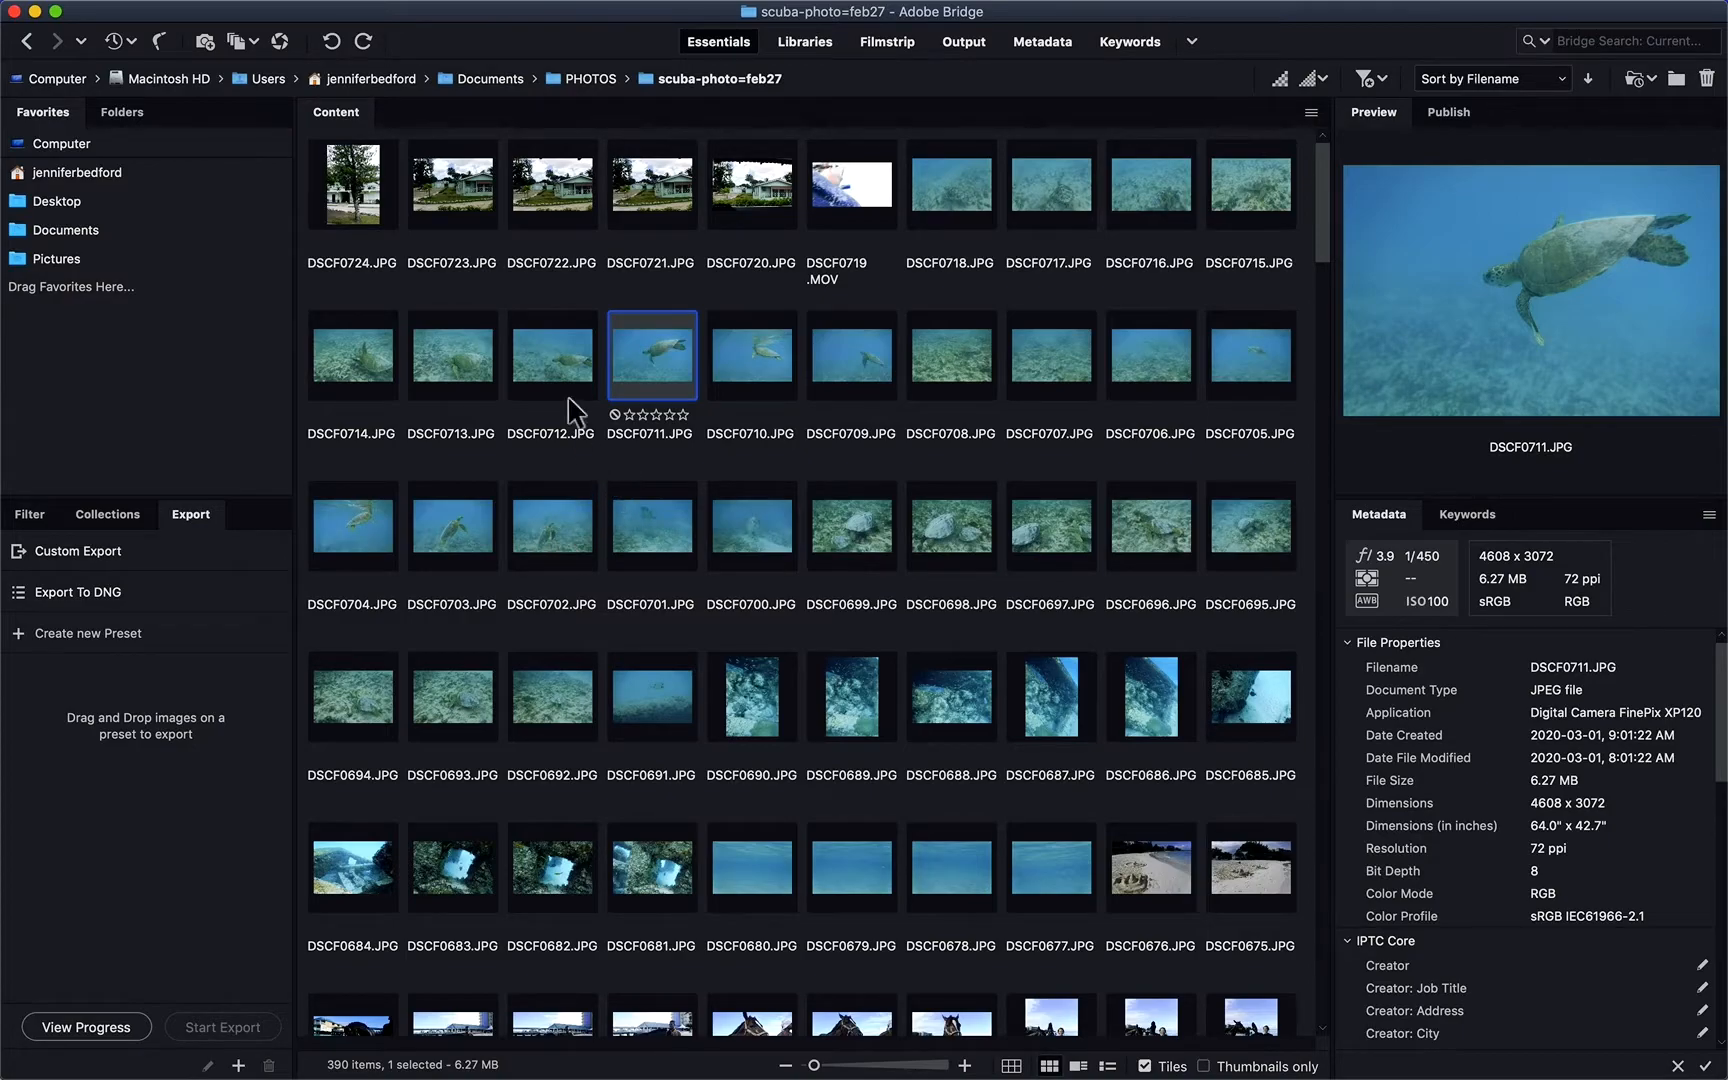
pyautogui.click(864, 188)
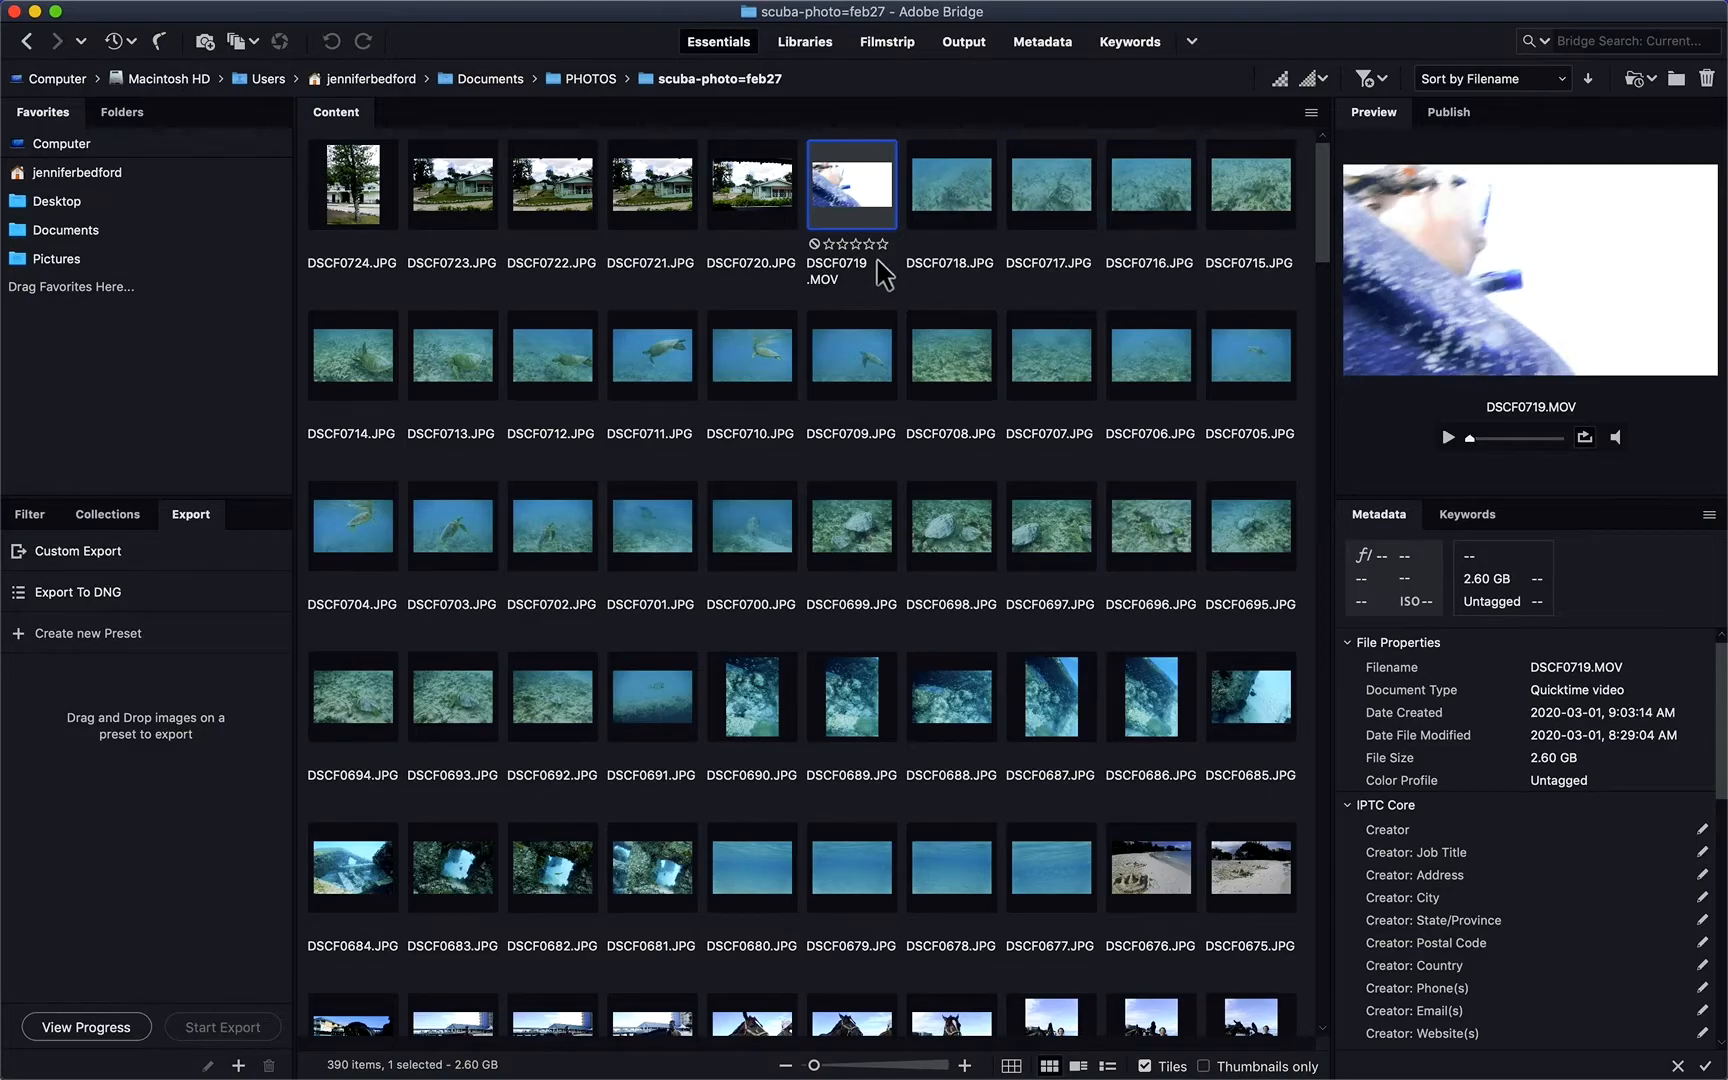
pyautogui.press('space')
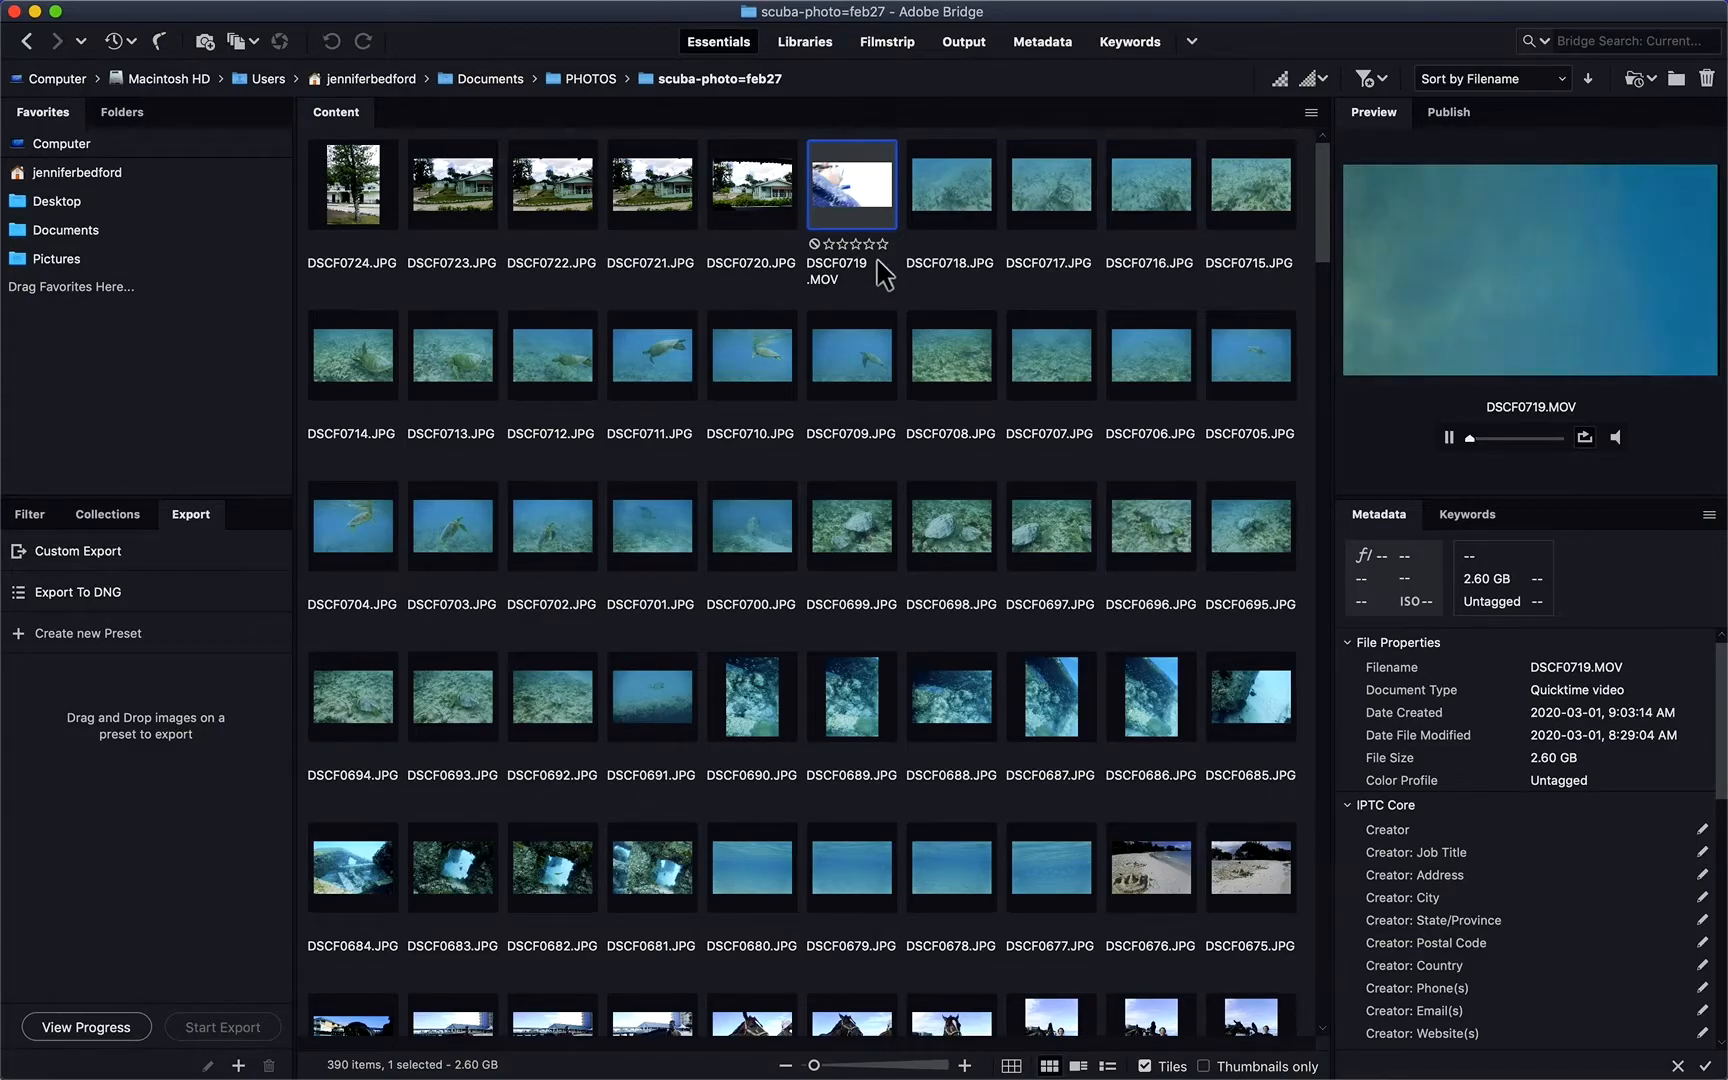
pyautogui.press('space')
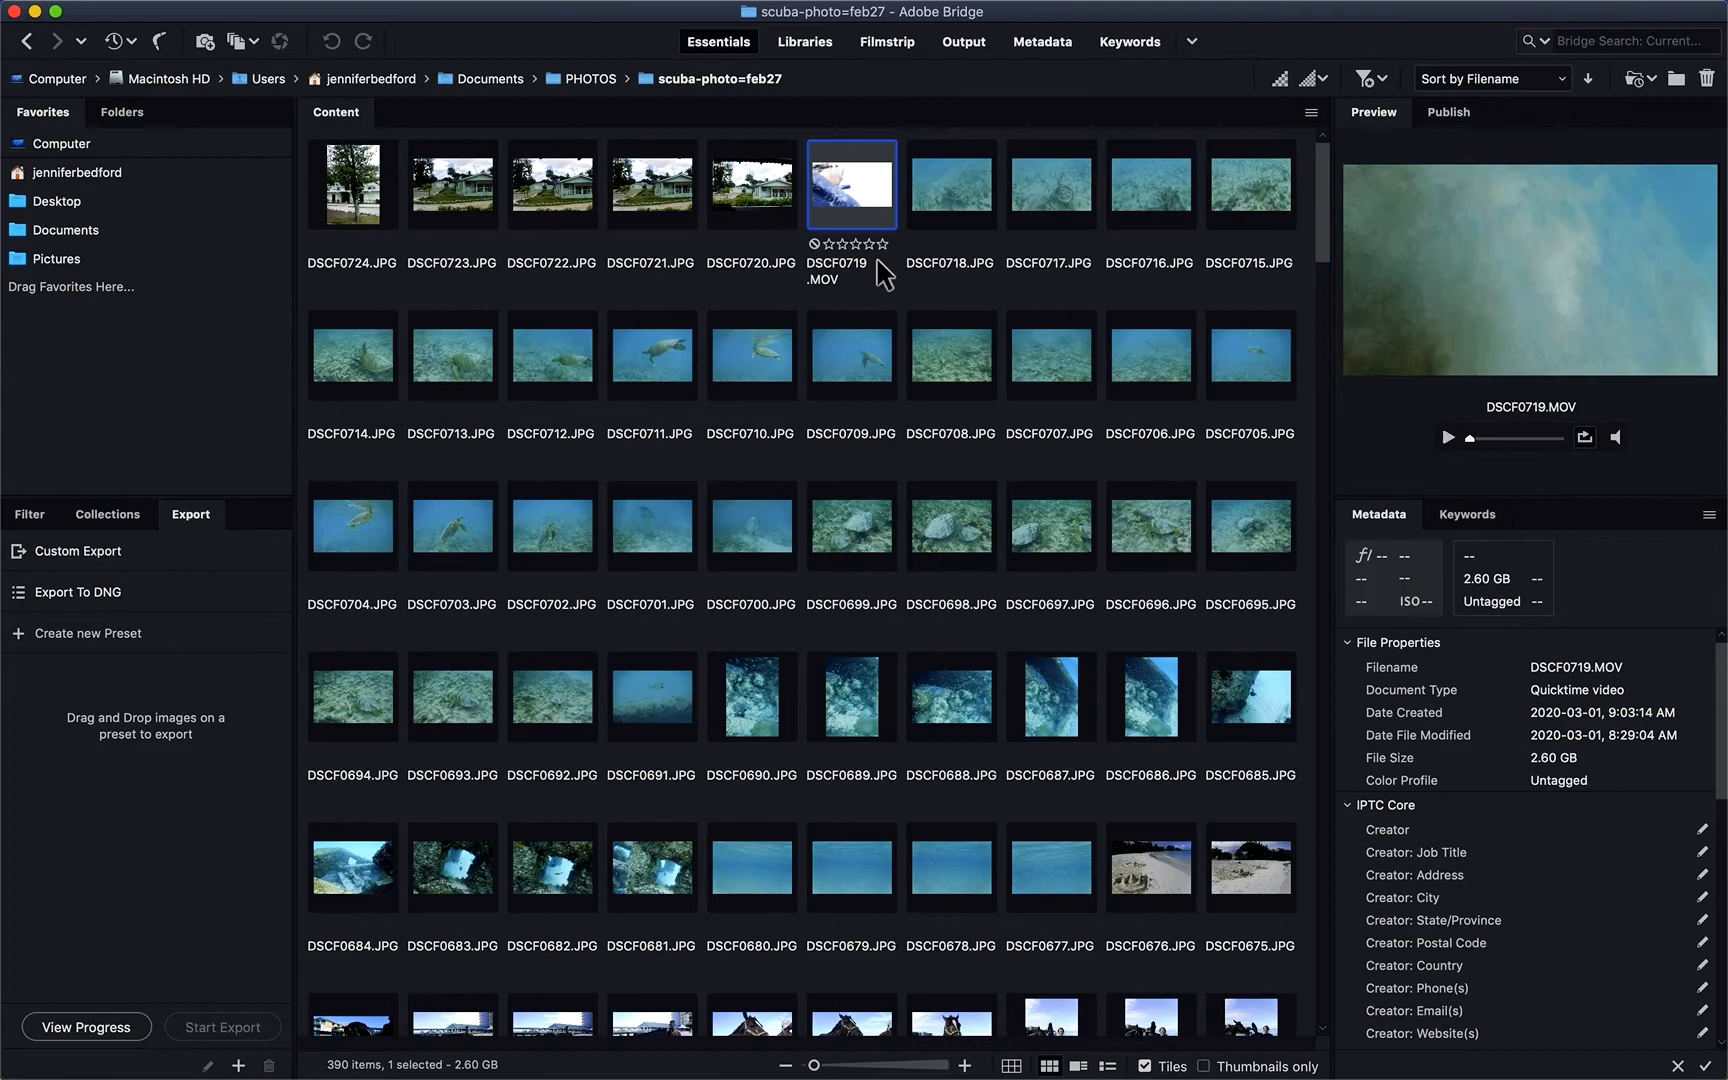
pyautogui.click(953, 174)
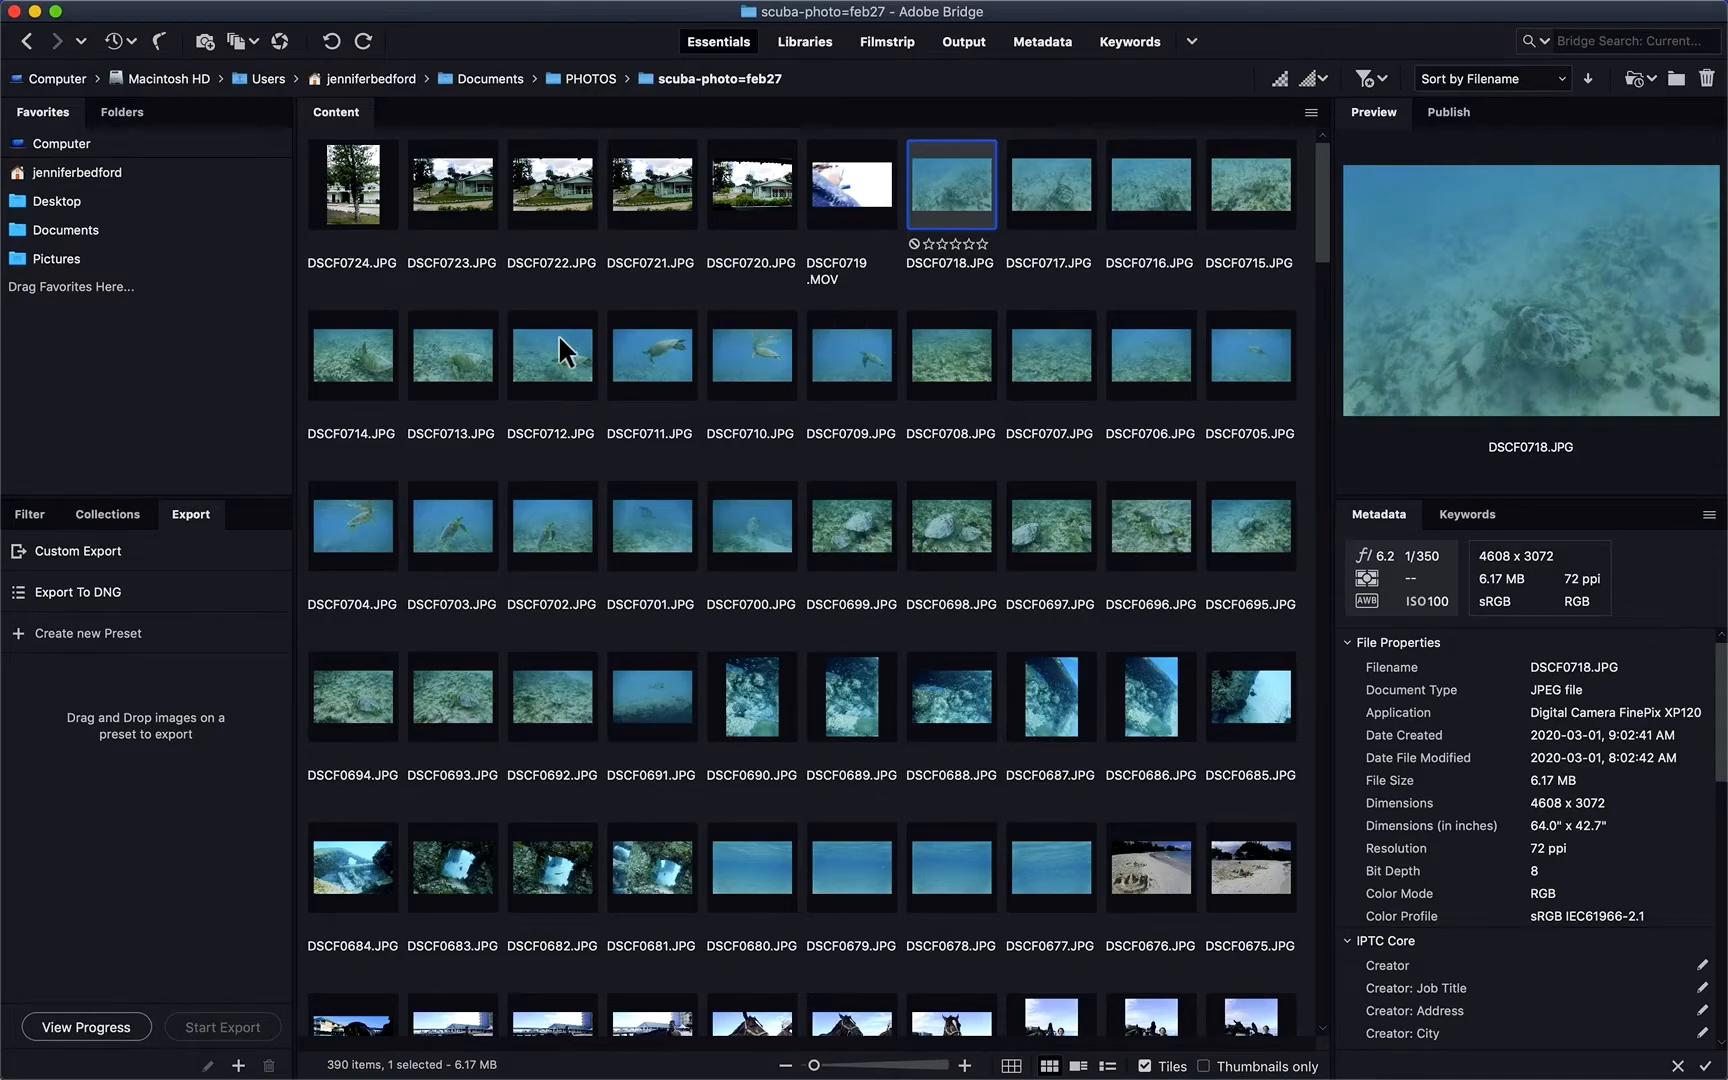
pyautogui.scroll(-10, 558, 333)
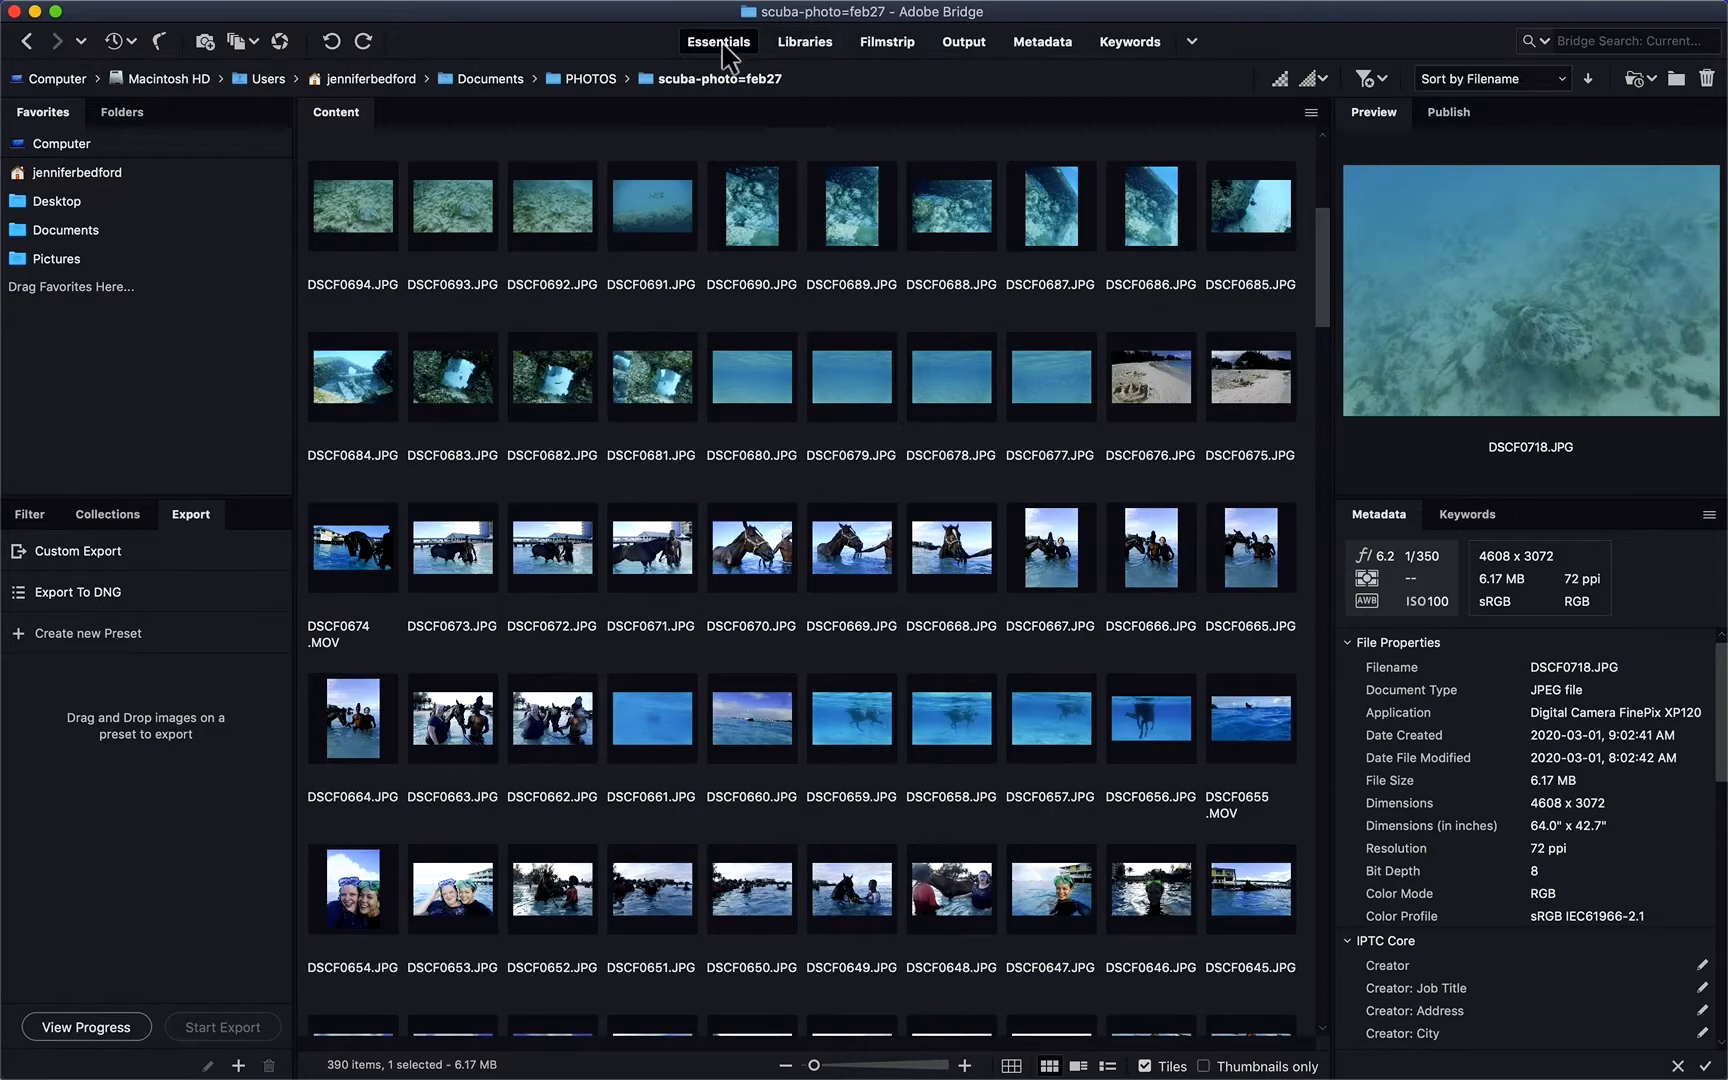
# Open the Output workspace and apply the 4 x 5 Contact Sheet template with the Letter page size.
pyautogui.click(964, 42)
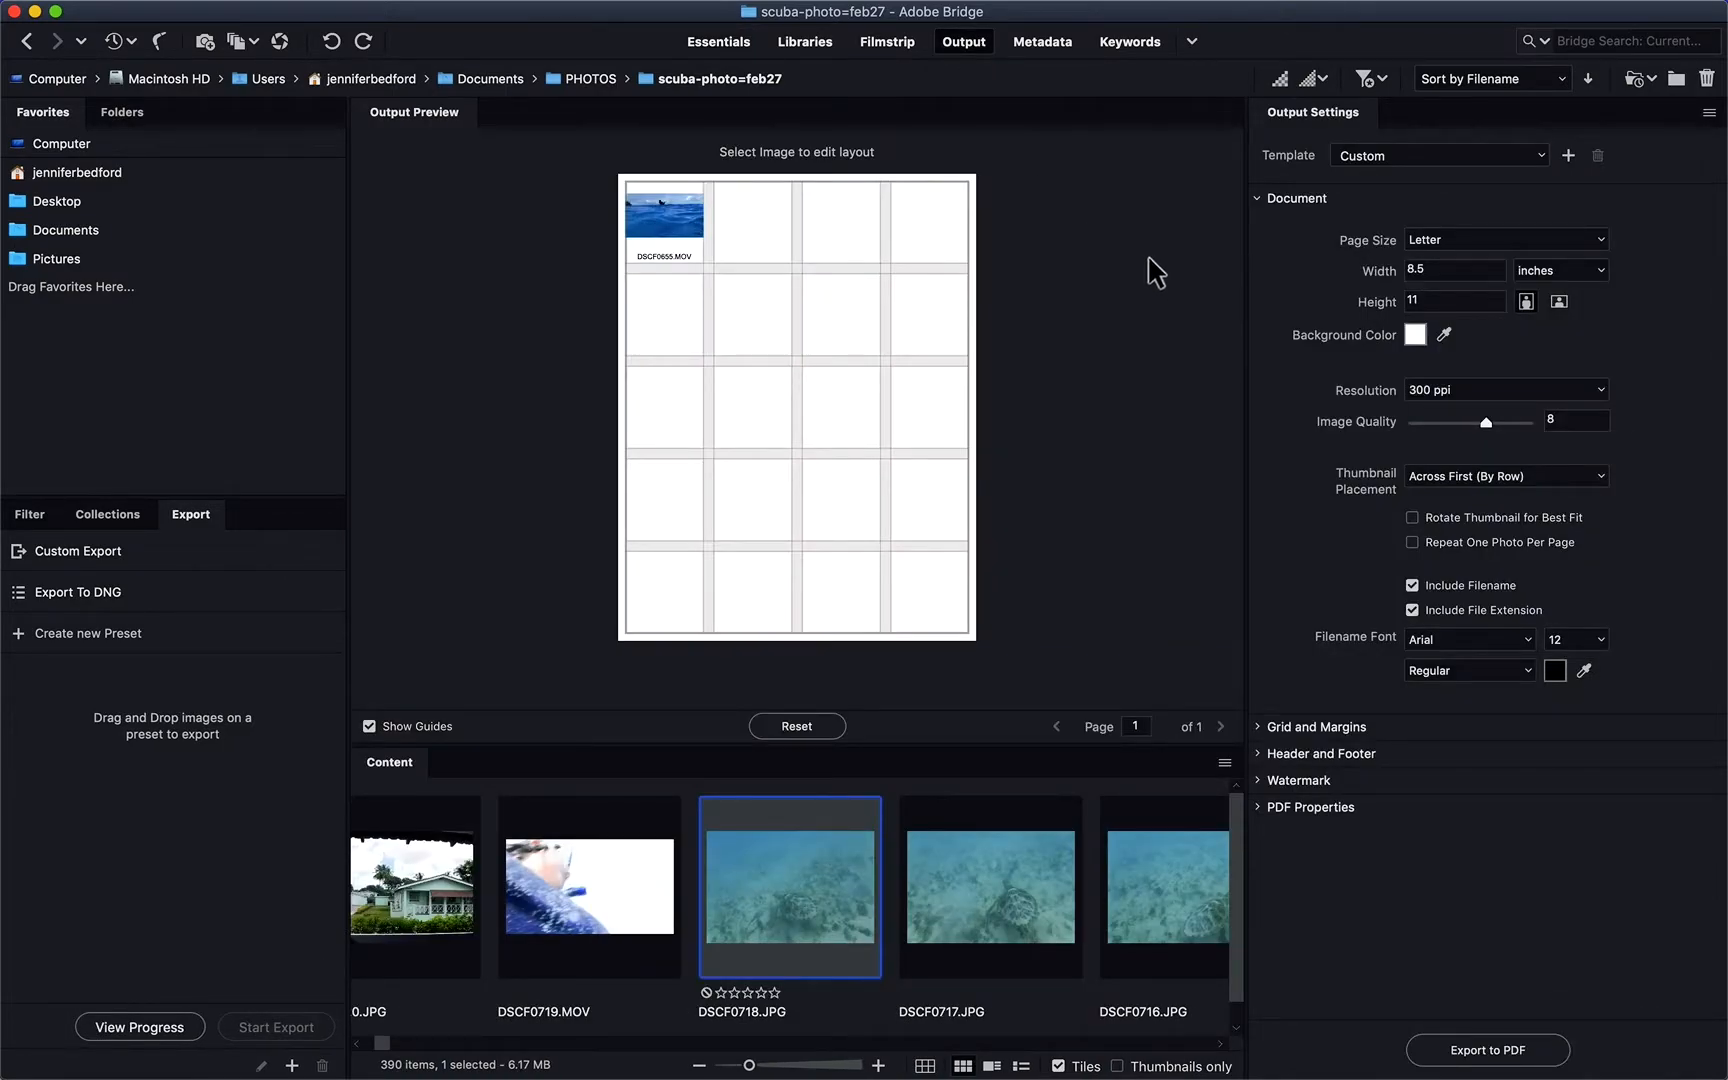
pyautogui.click(1540, 155)
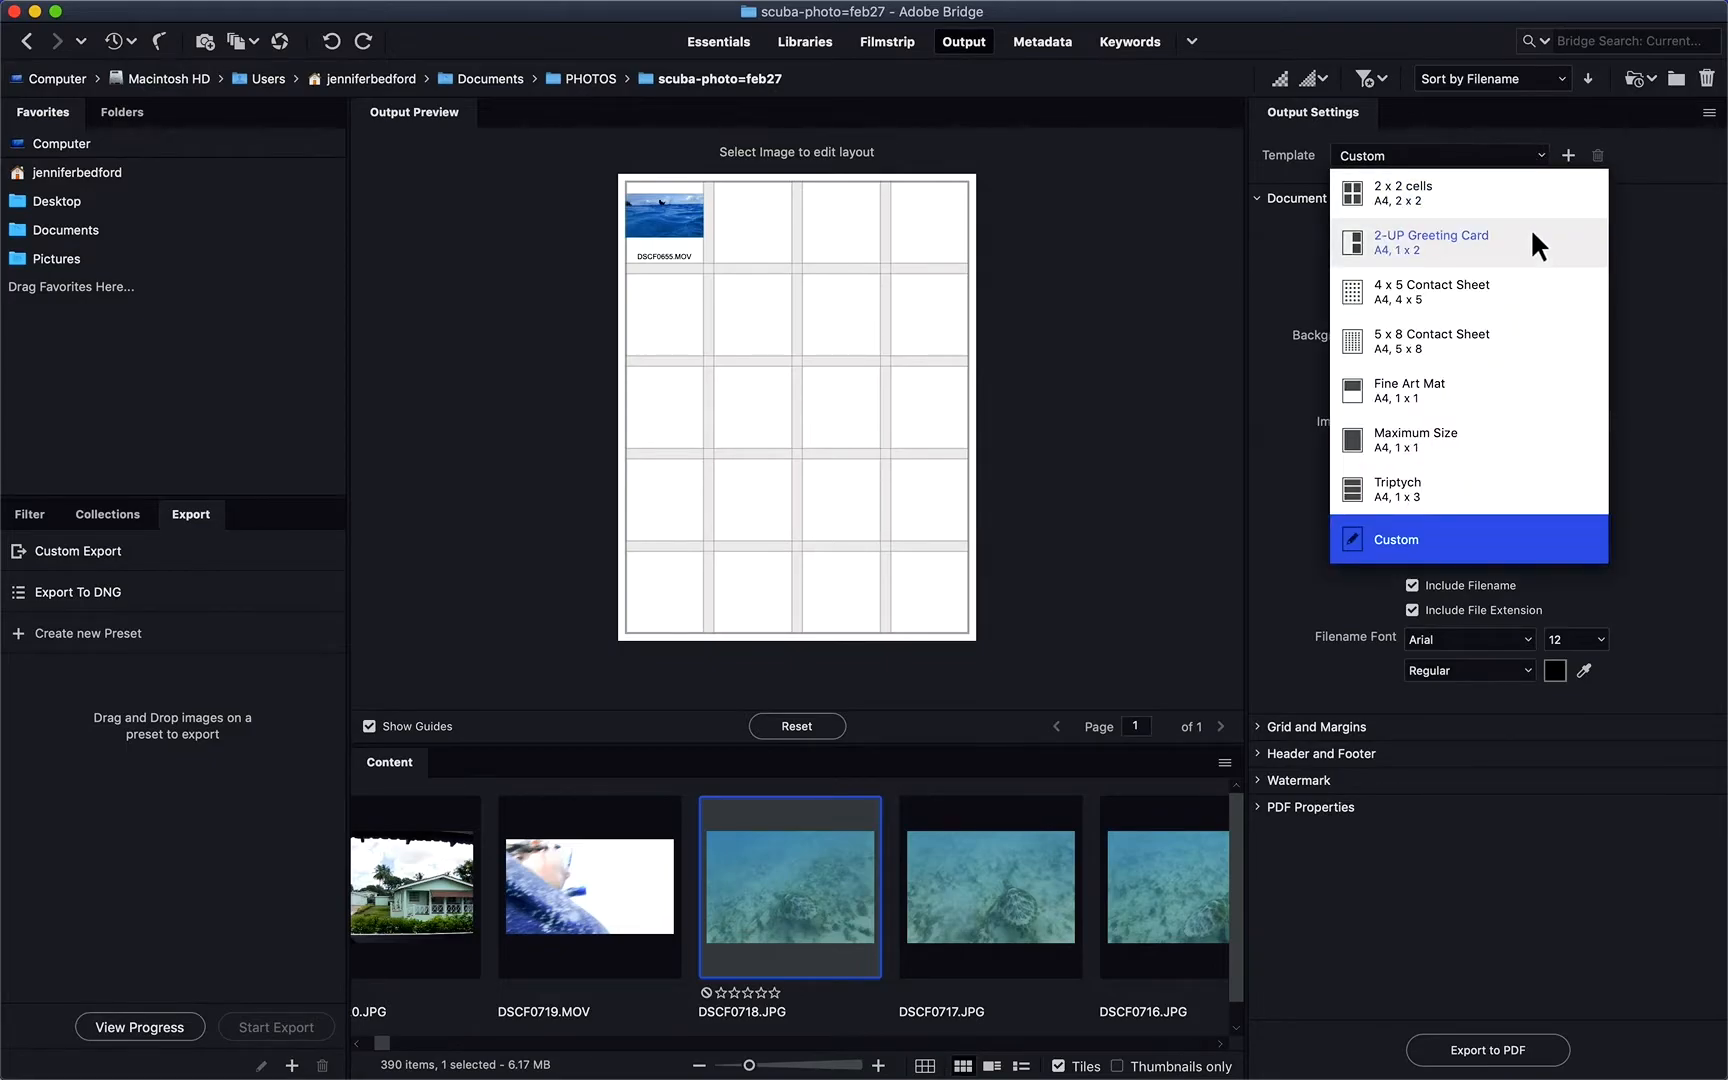
pyautogui.click(1515, 292)
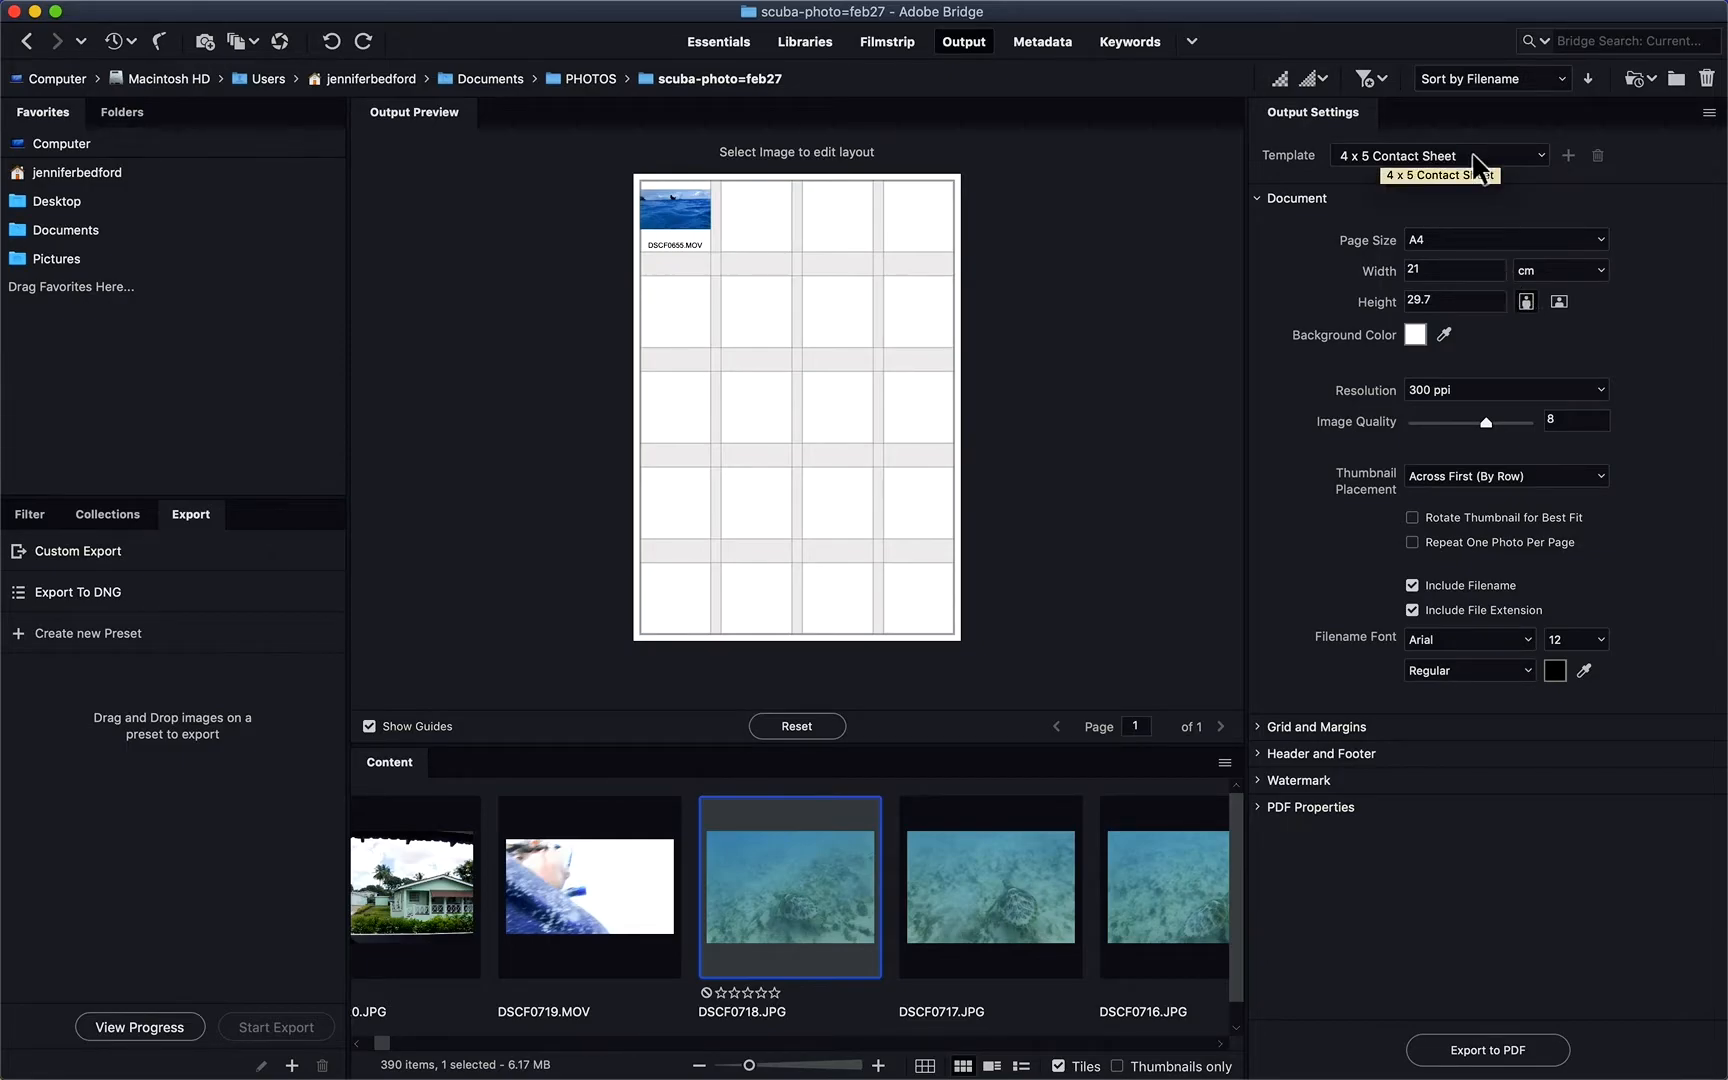
pyautogui.click(1472, 242)
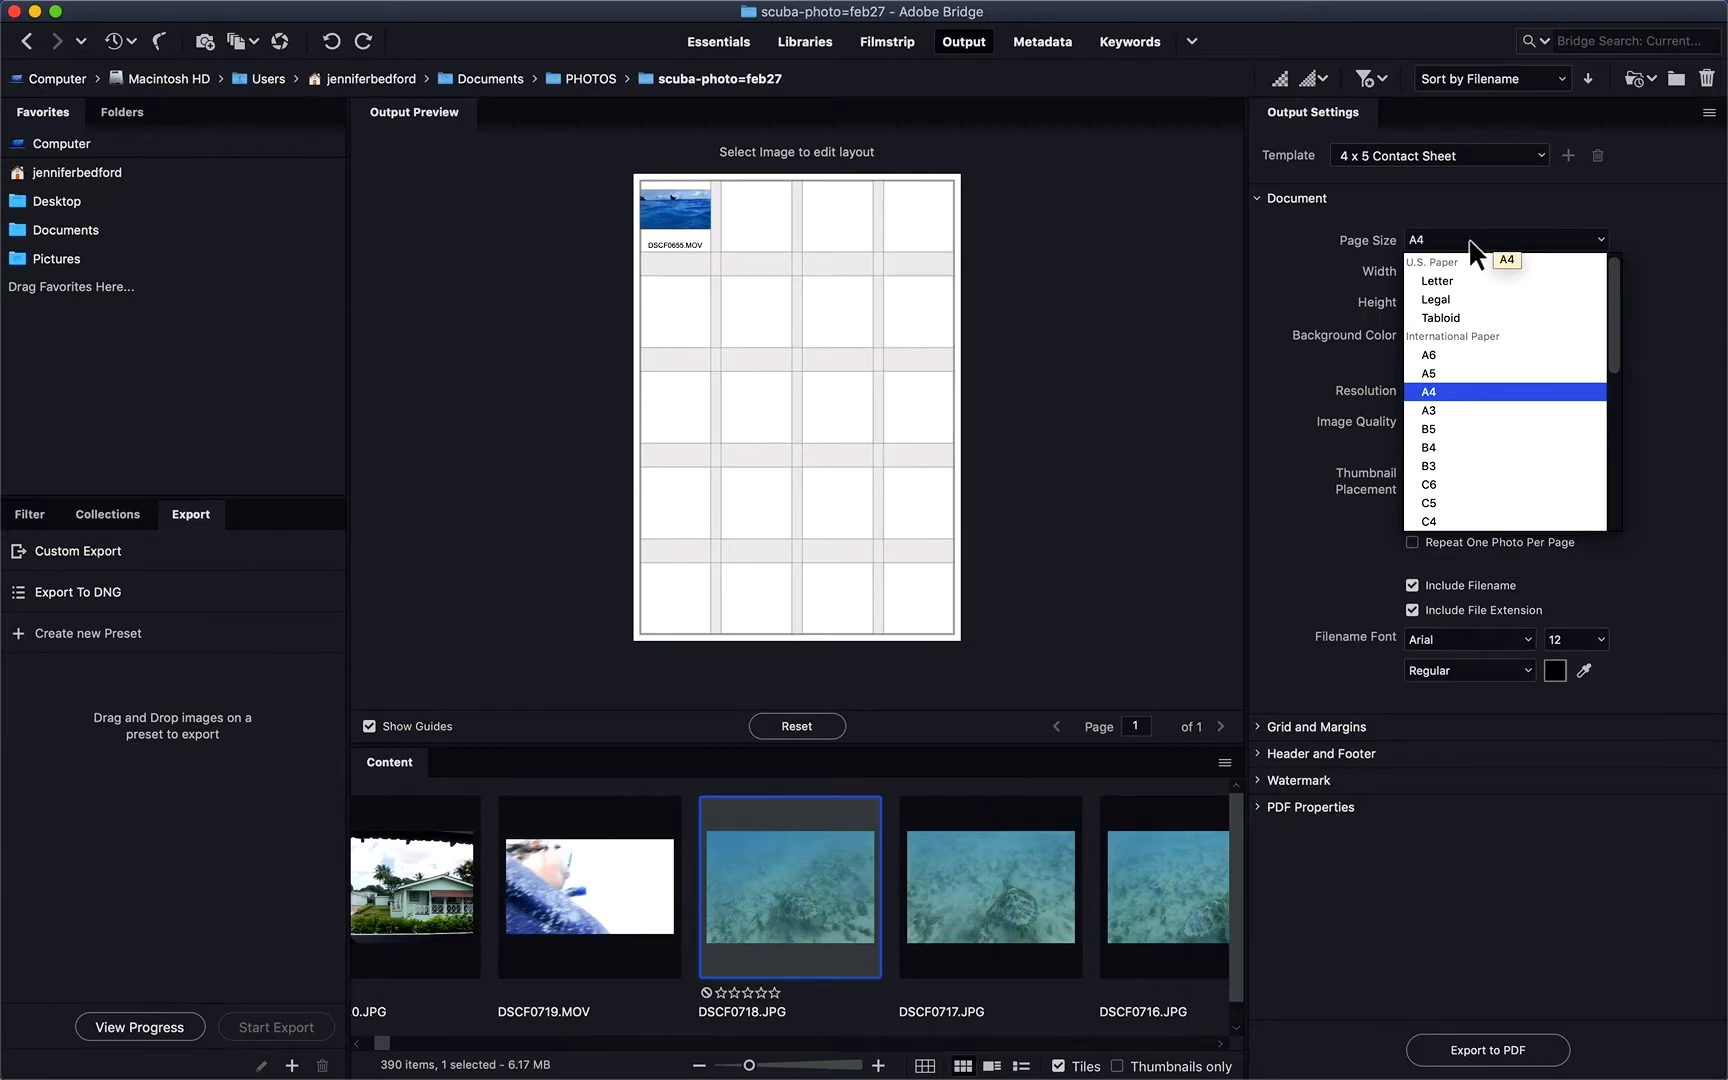
pyautogui.click(1457, 281)
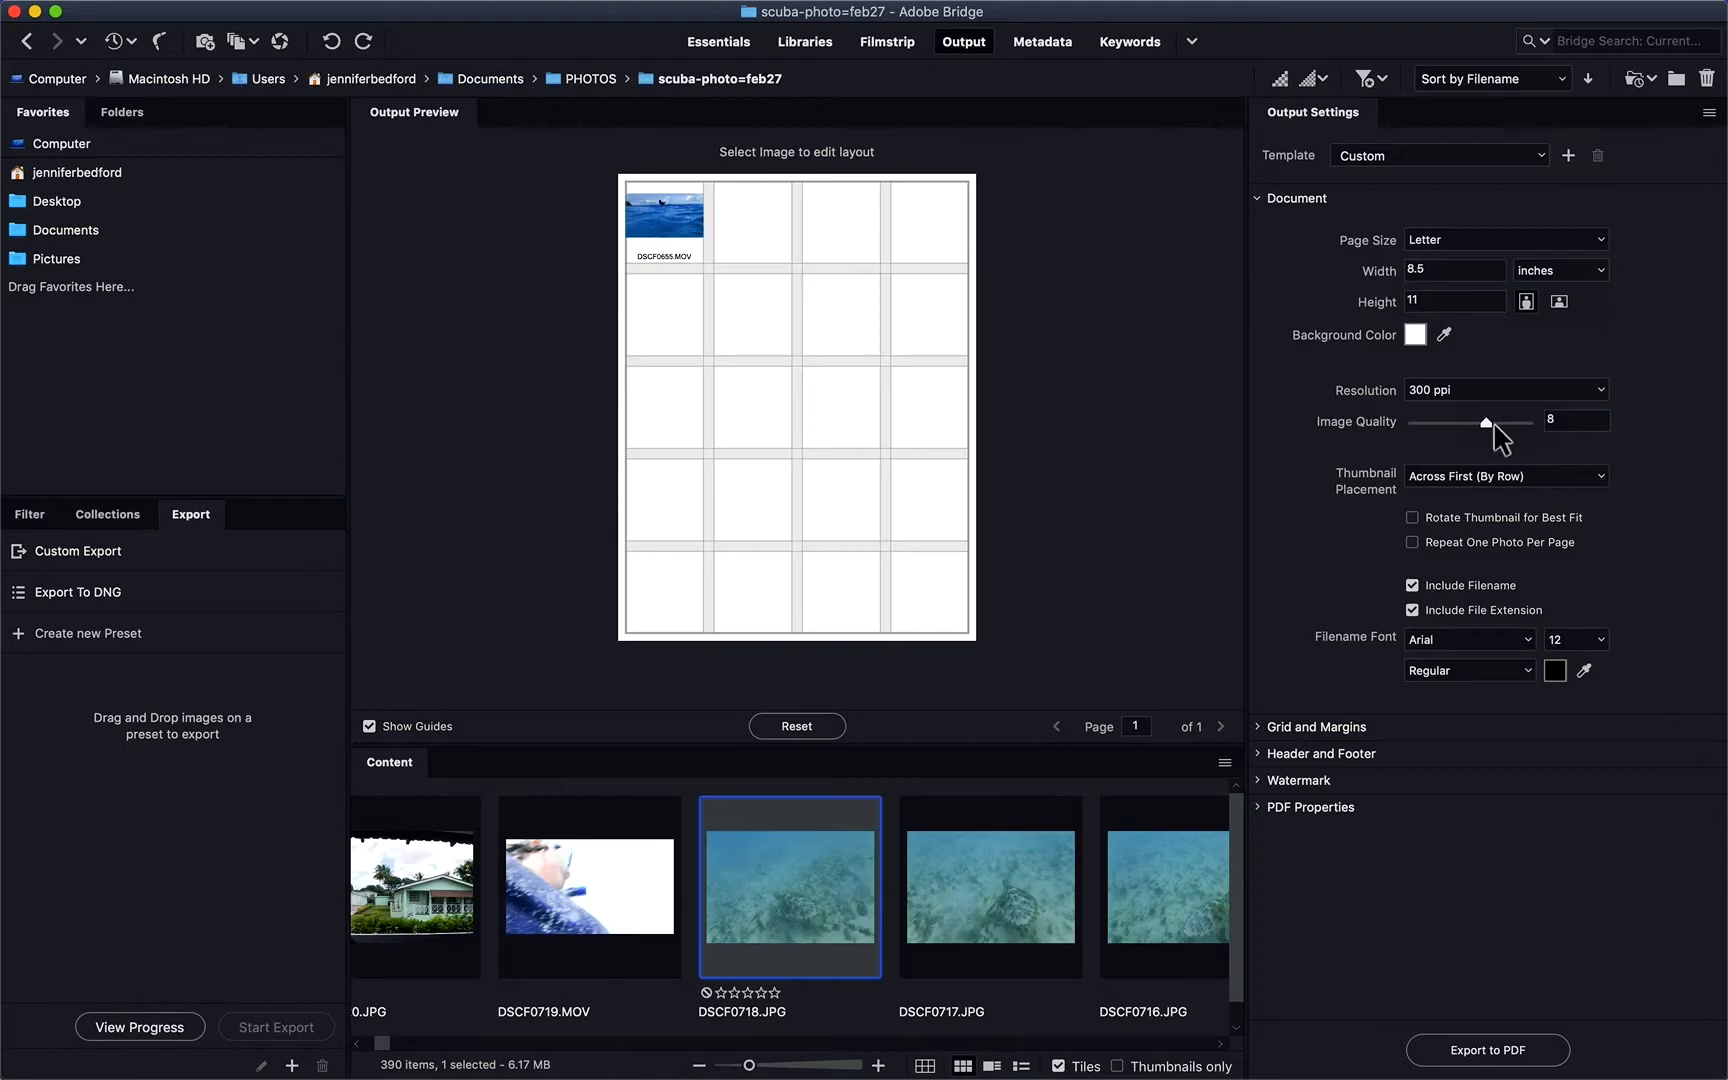
# Set the contact sheet's image quality to 12 and look through the available filename fonts.
pyautogui.moveTo(1494, 424); pyautogui.dragTo(1573, 440)
pyautogui.click(1486, 641)
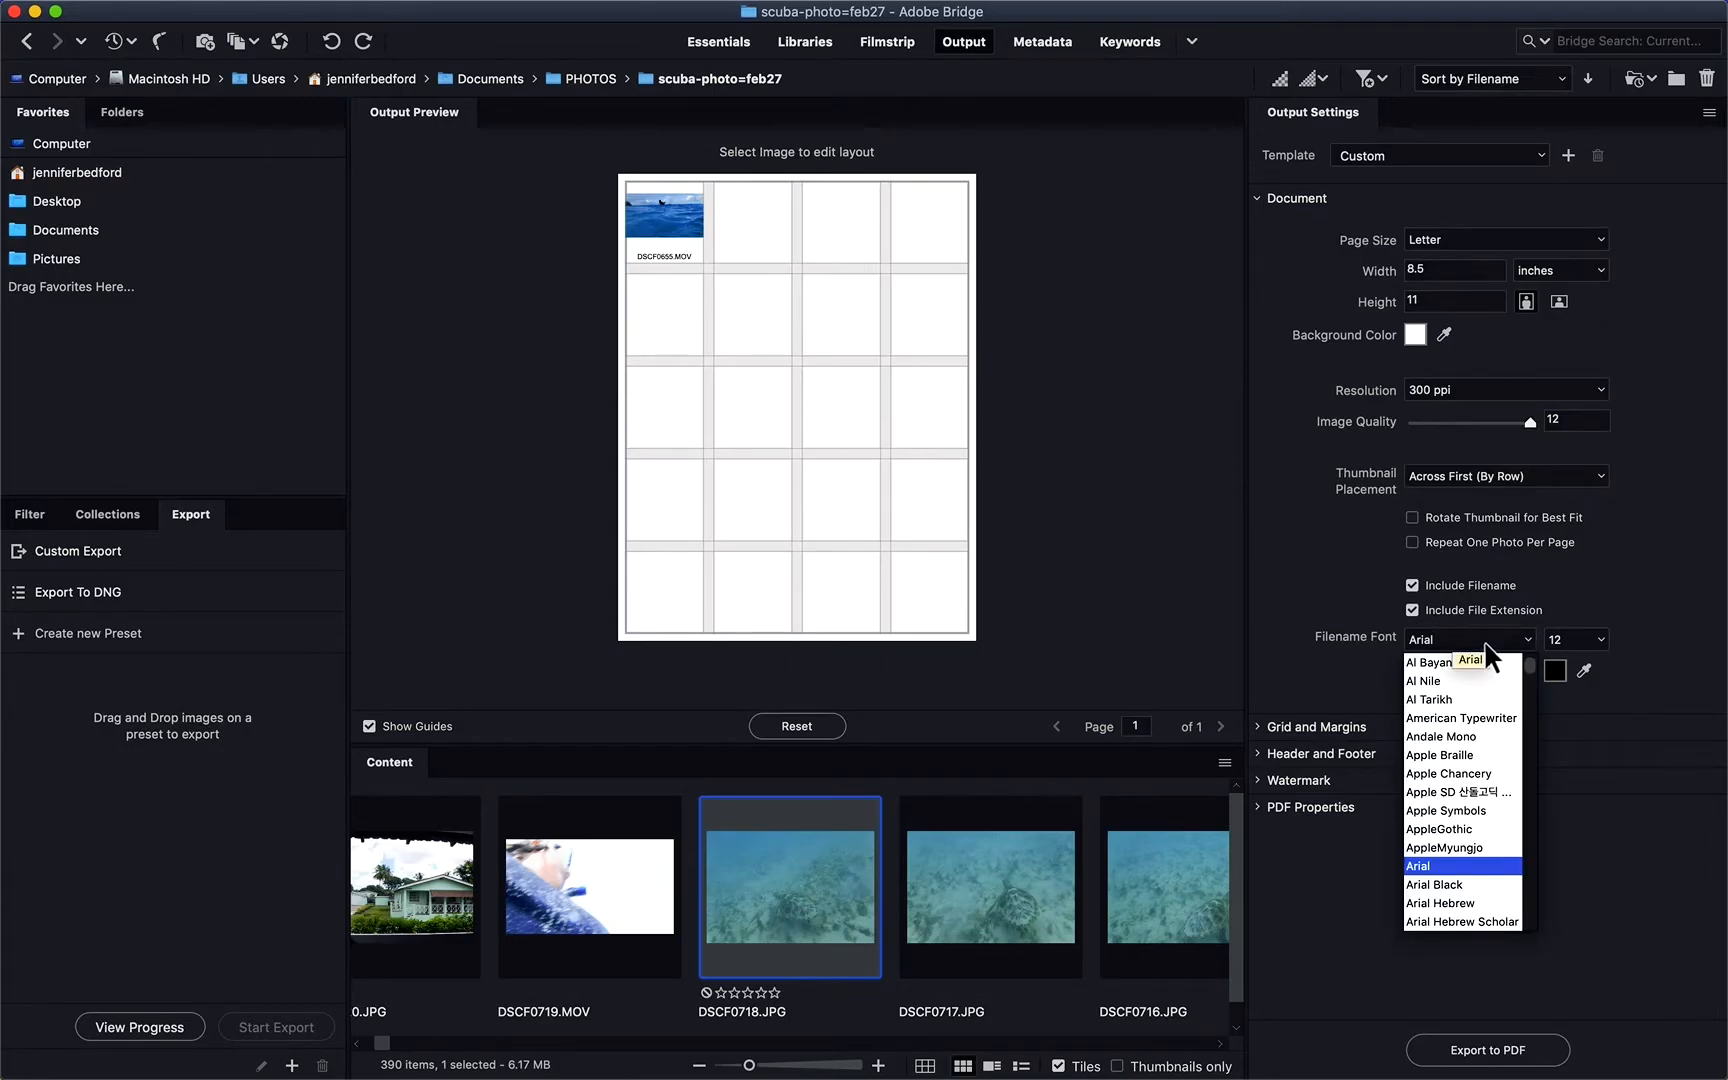
pyautogui.click(1485, 644)
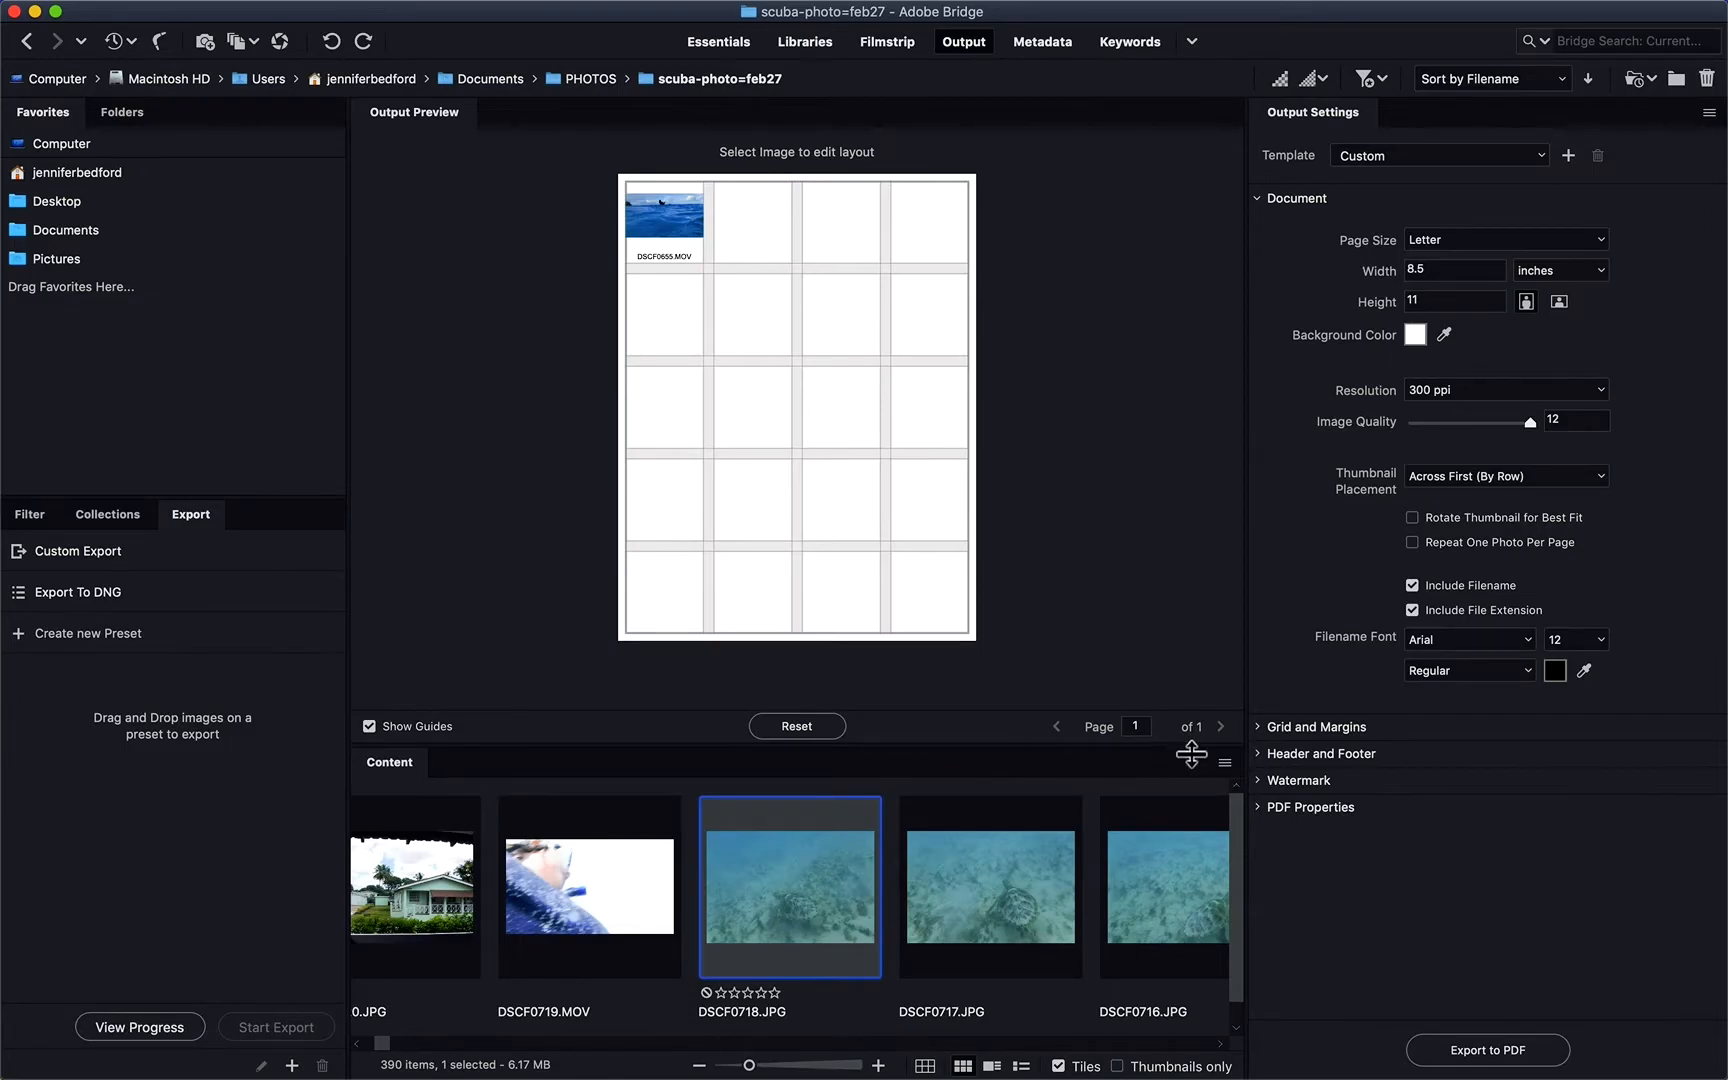
# Enlarge the content strip moderately and add DSCF0717.JPG and DSCF0716.JPG to the photo selection.
pyautogui.moveTo(1188, 746); pyautogui.dragTo(1087, 468)
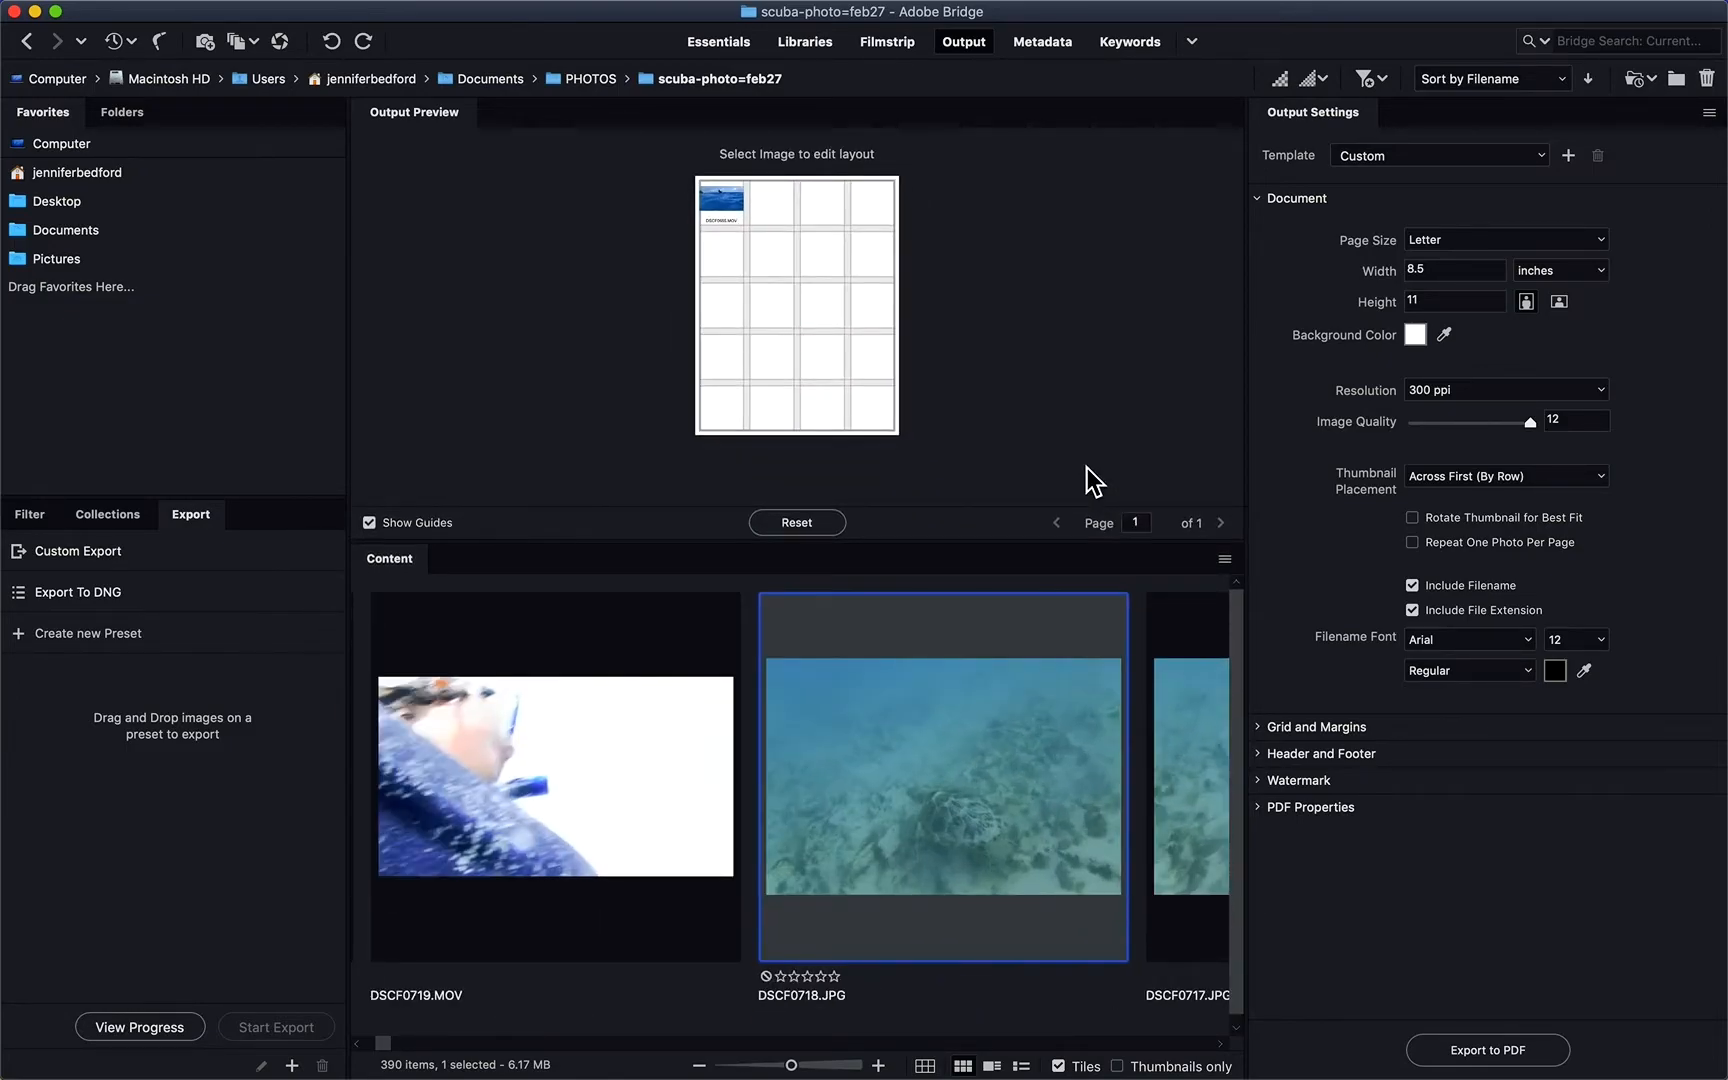
pyautogui.moveTo(1085, 474); pyautogui.dragTo(1057, 695)
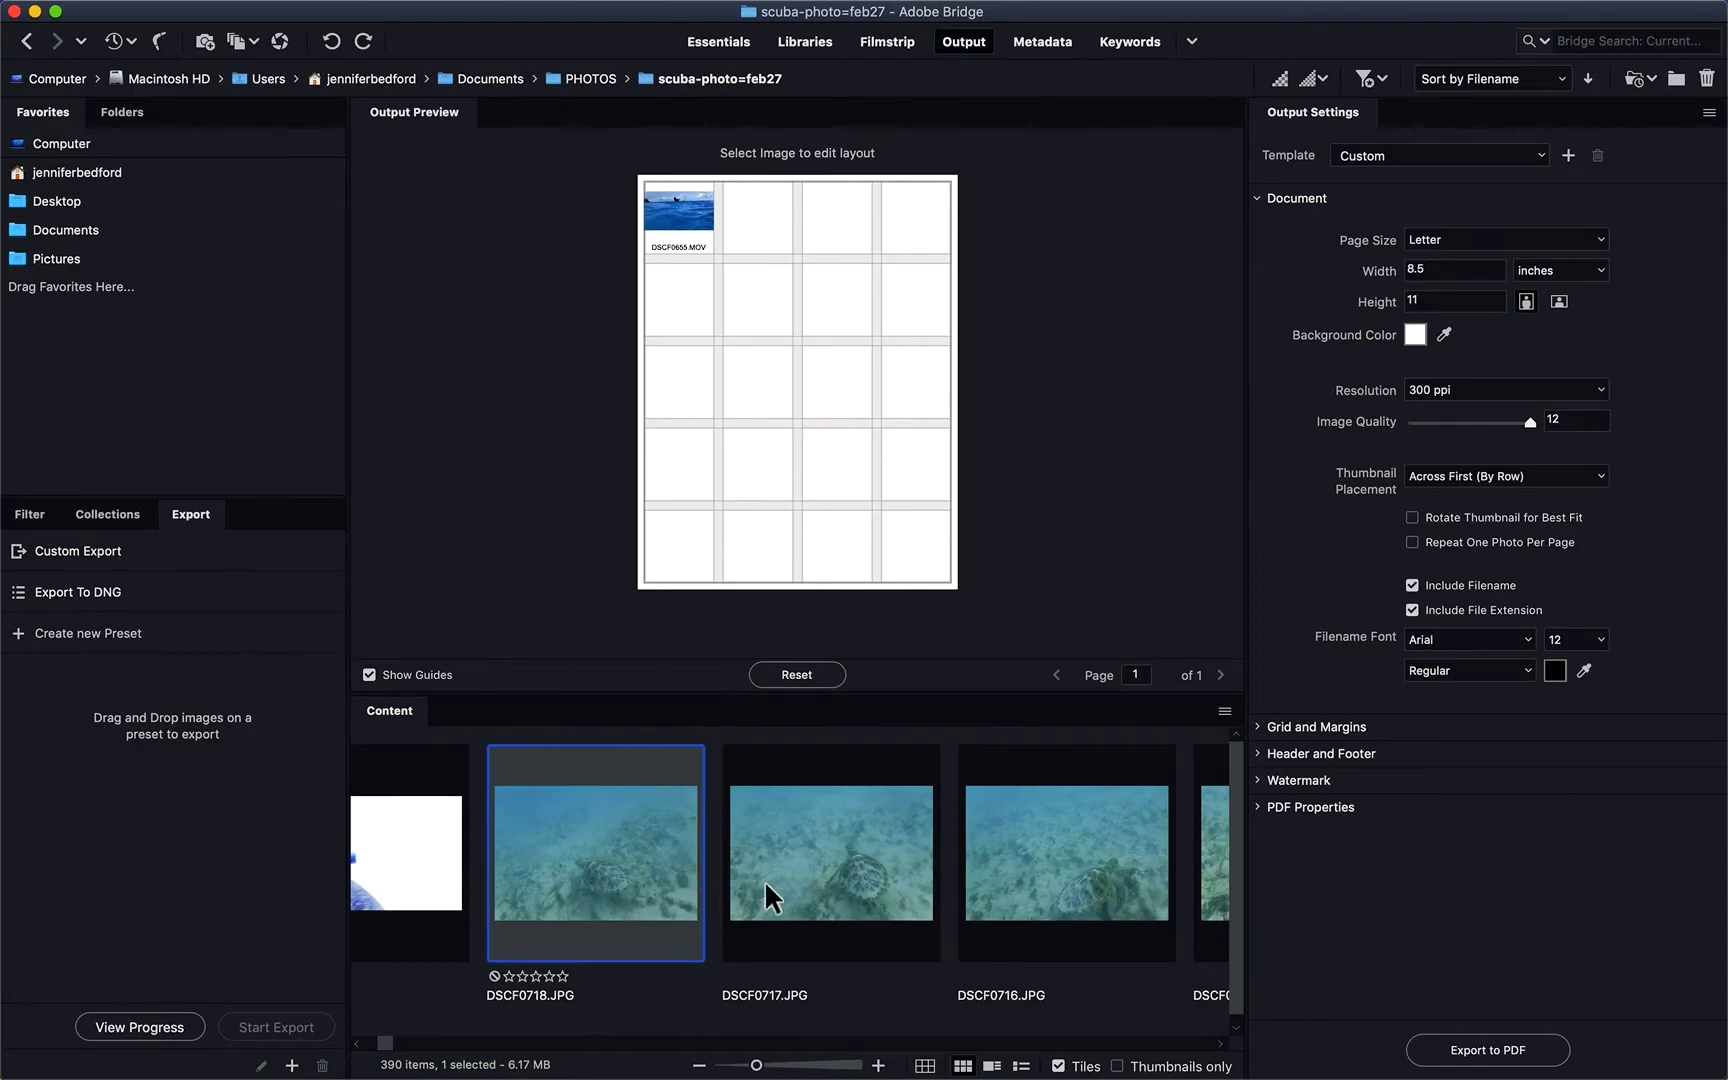
pyautogui.keyDown('super'); pyautogui.click(866, 905); pyautogui.keyUp('super')
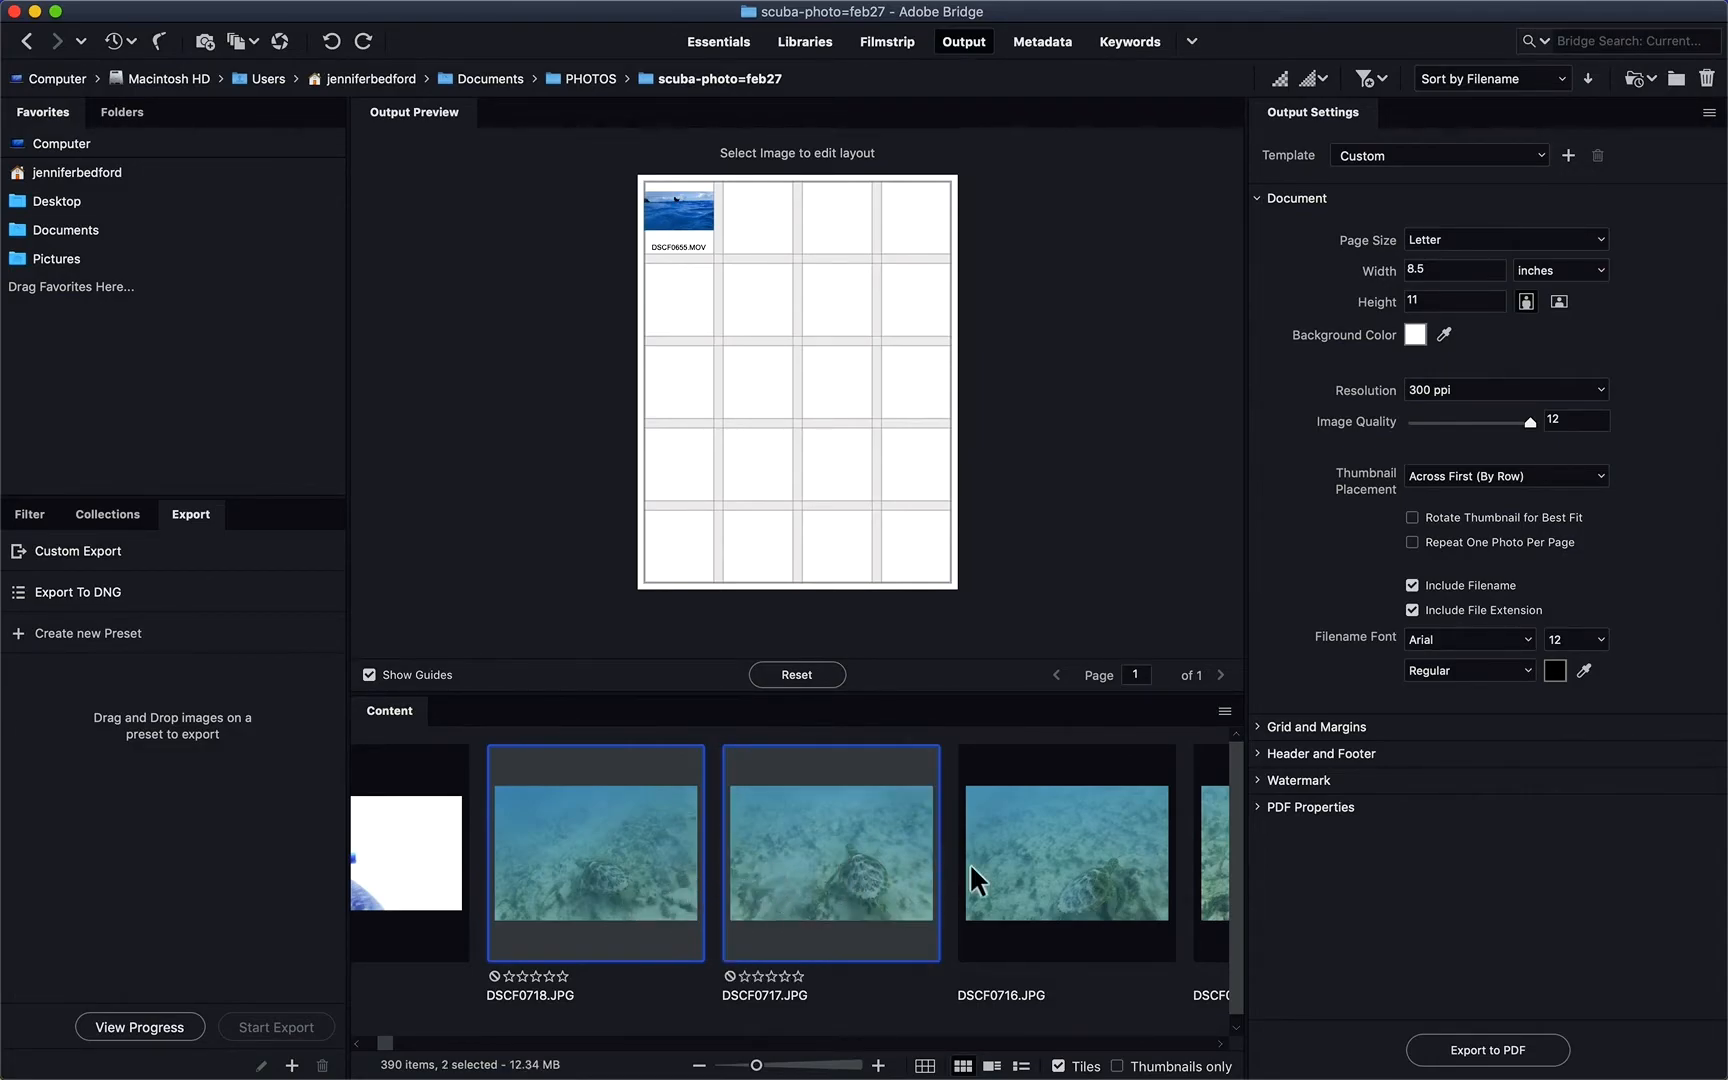
pyautogui.keyDown('super'); pyautogui.click(1044, 893); pyautogui.keyUp('super')
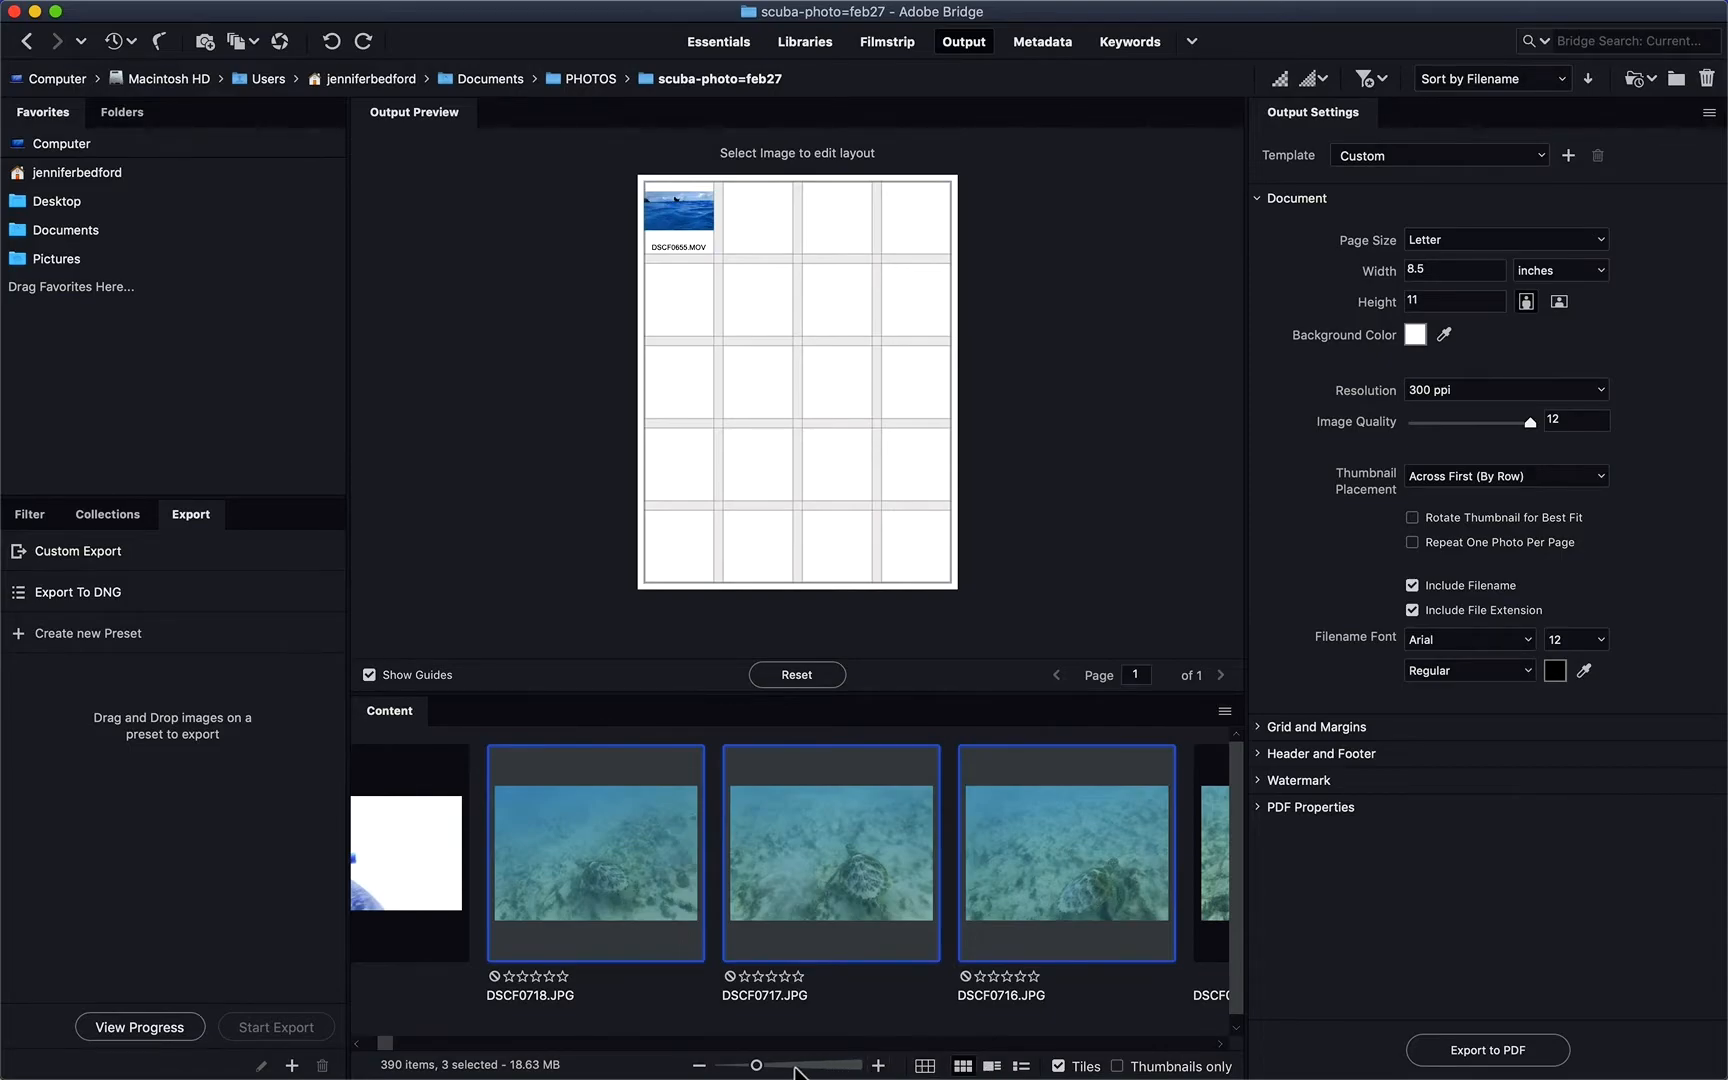
# Shrink the thumbnails, extend the selection through DSCF0704.JPG and place the selected photos on the contact sheet.
pyautogui.click(757, 1066)
pyautogui.moveTo(757, 1066); pyautogui.dragTo(706, 1068)
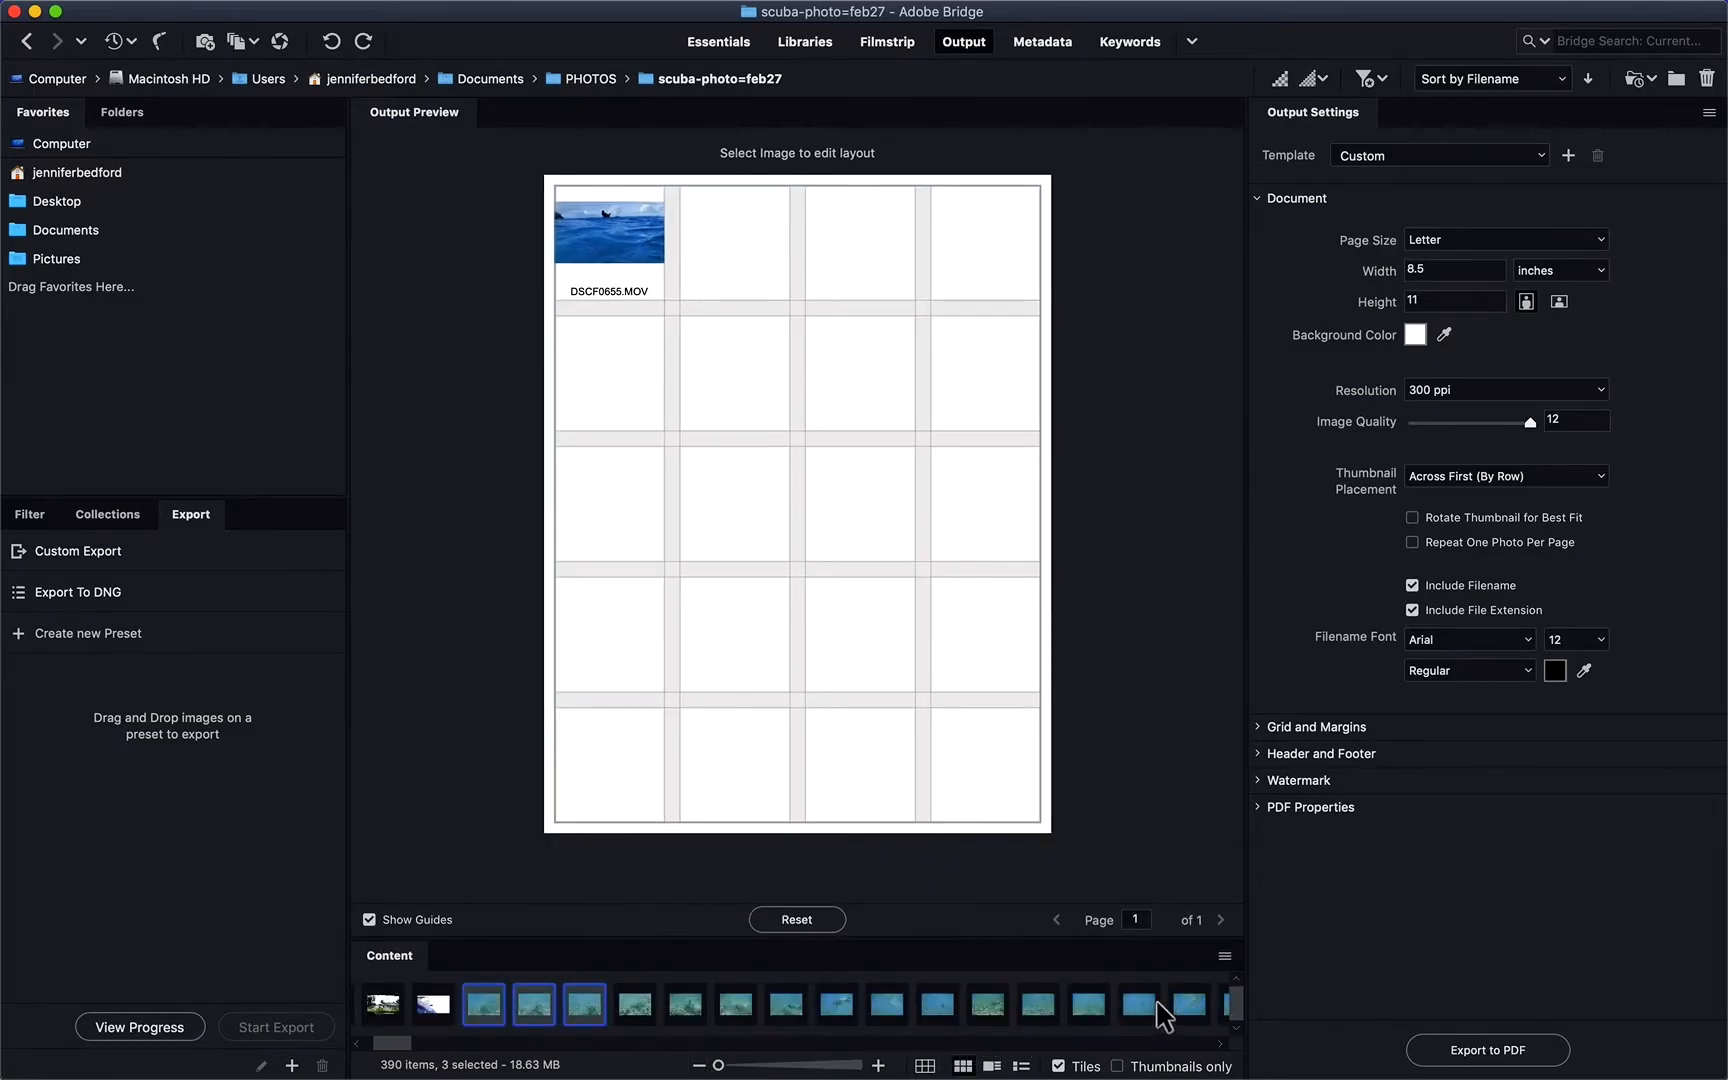
pyautogui.keyDown('shift'); pyautogui.click(1196, 1018); pyautogui.keyUp('shift')
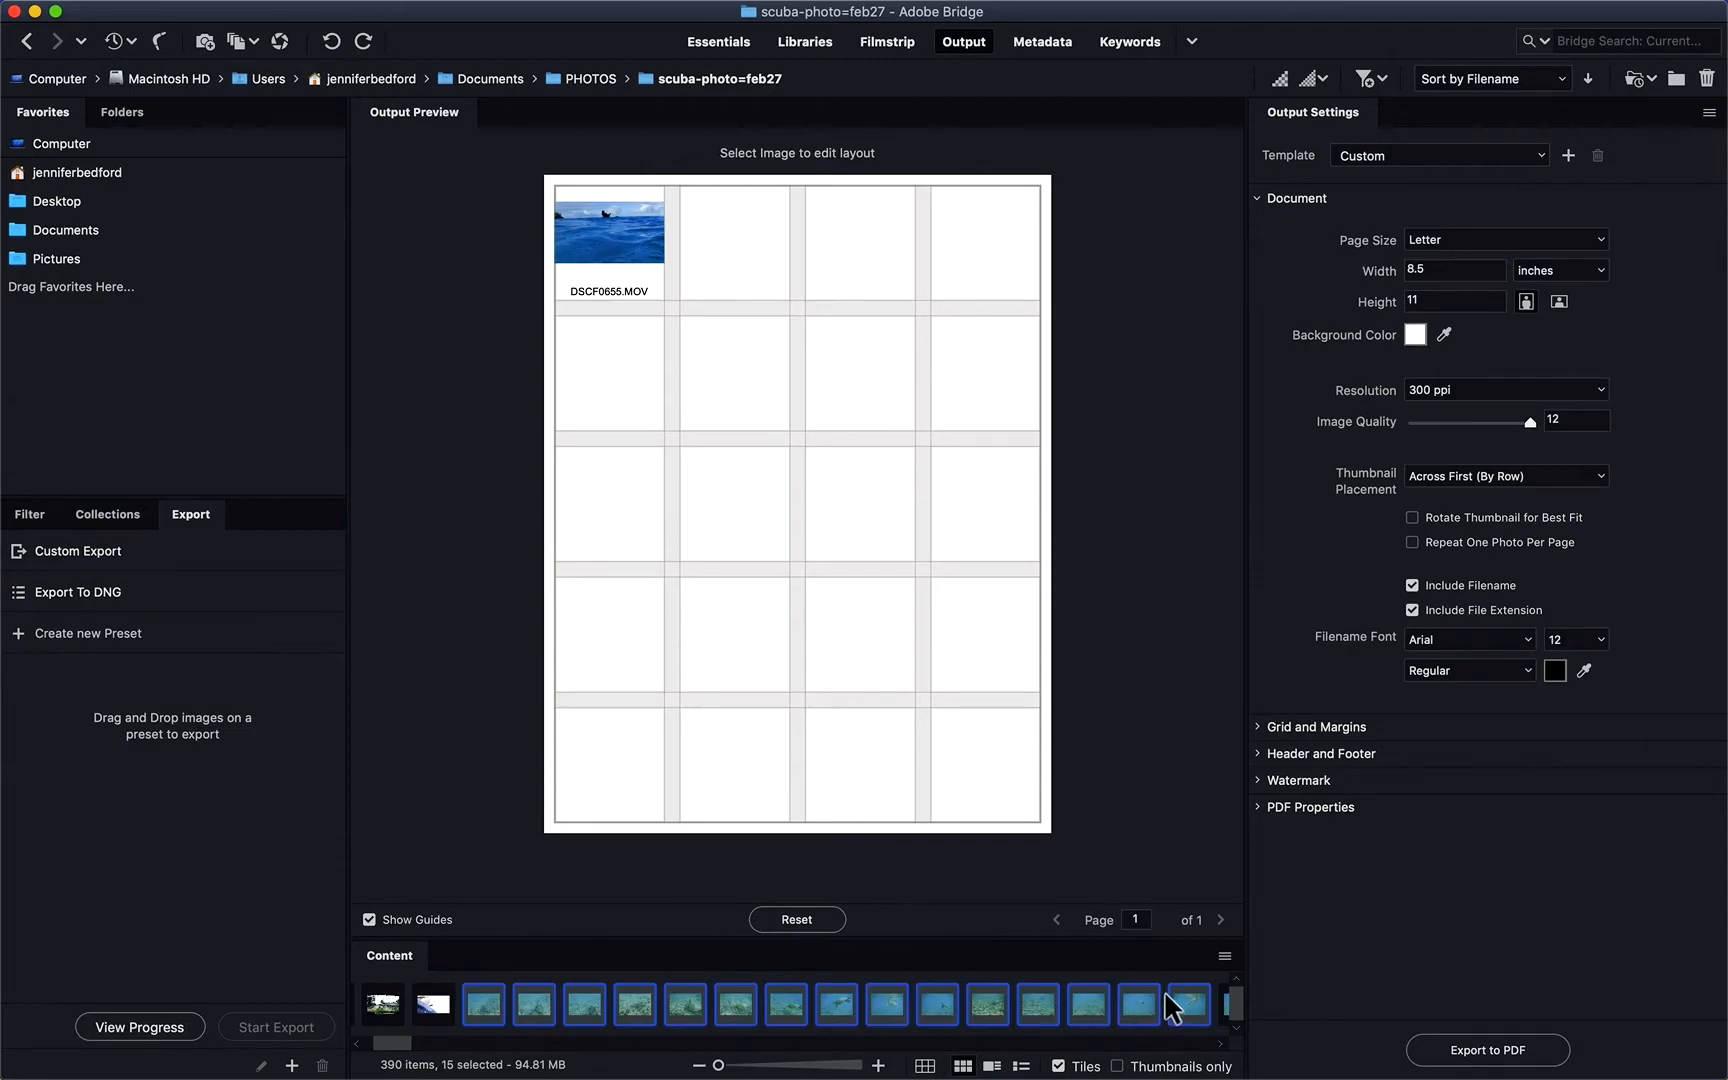
pyautogui.moveTo(1195, 1012); pyautogui.dragTo(841, 660)
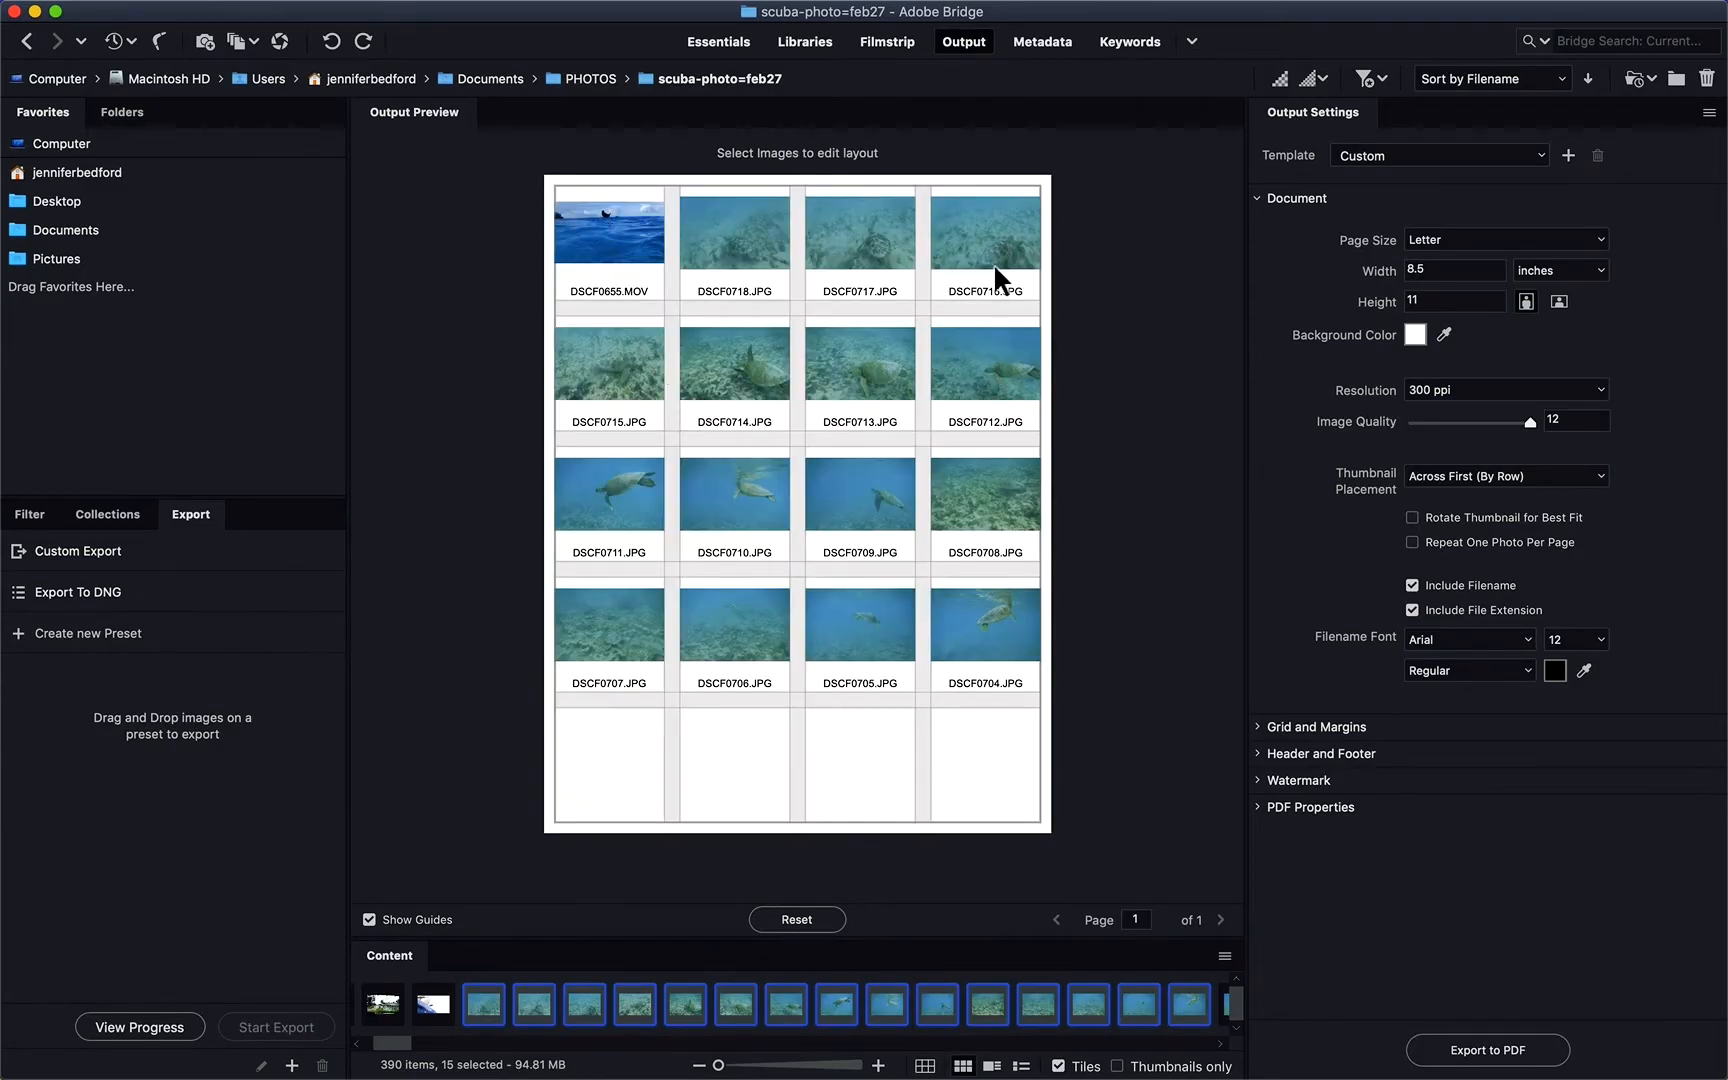
# Select DSCF0655.MOV, DSCF0718.JPG and DSCF0717.JPG in turn on the contact sheet to examine the editable layout.
pyautogui.click(603, 298)
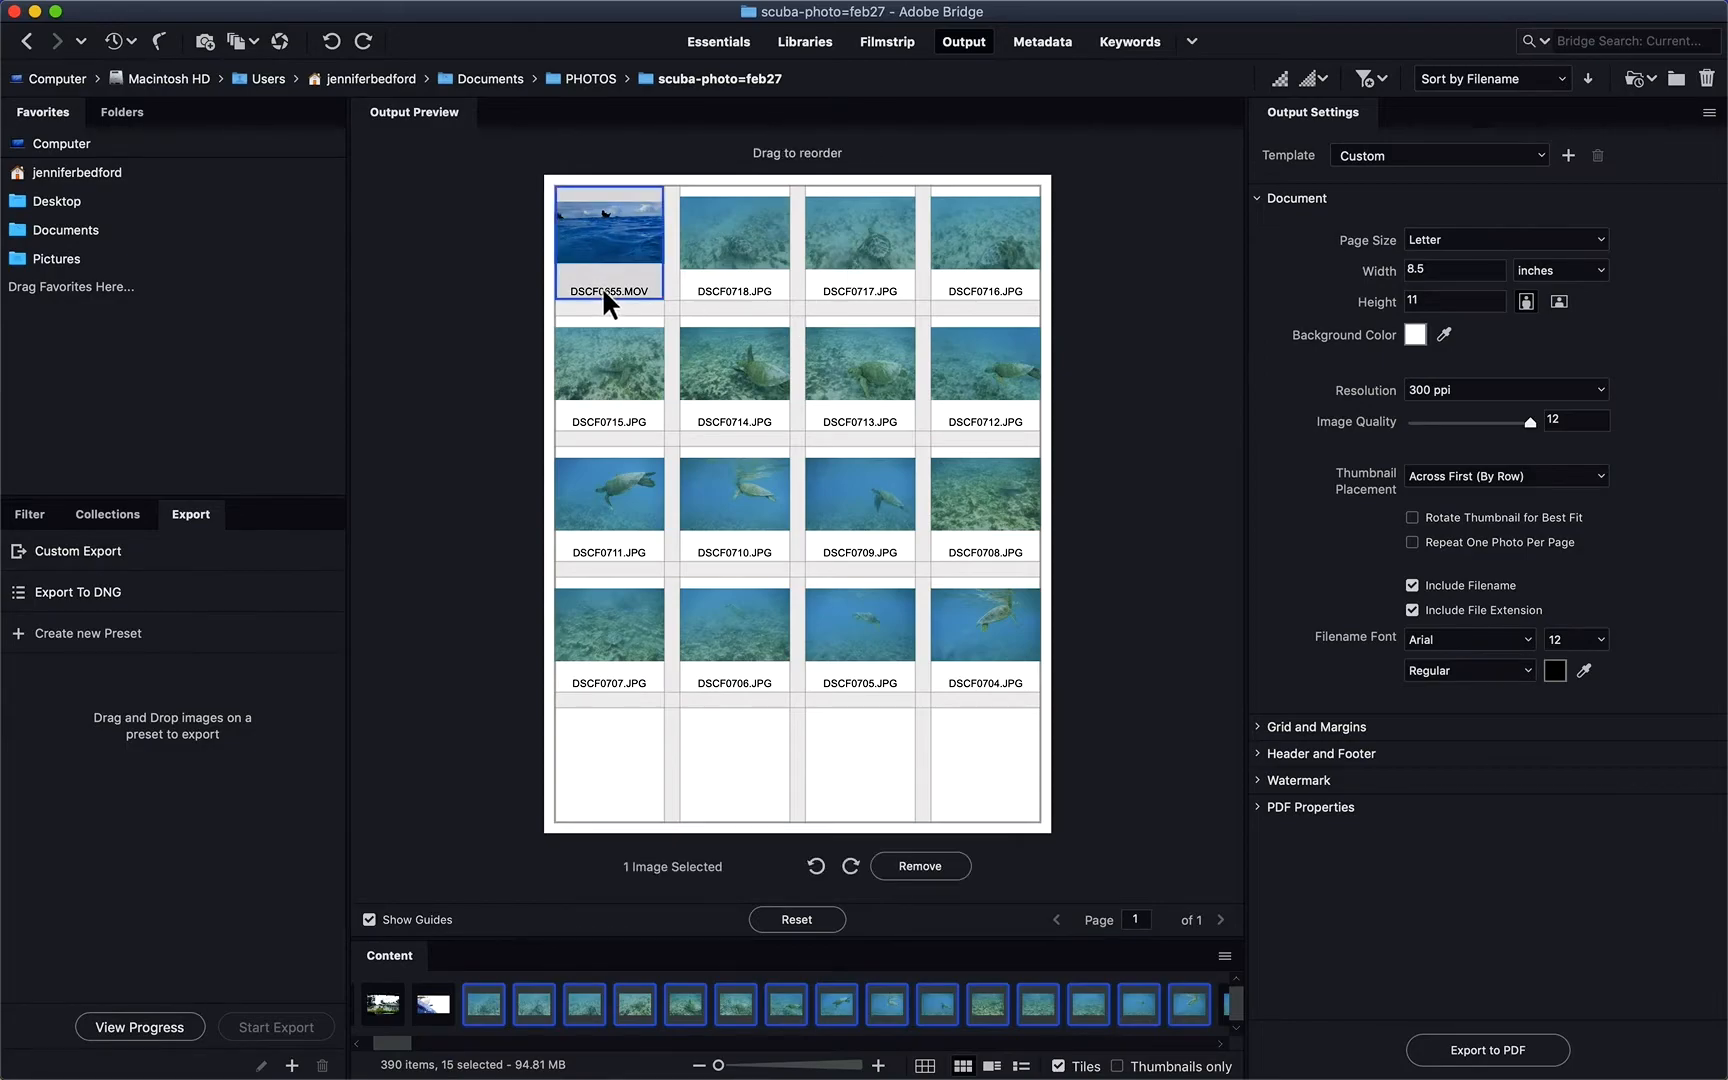
pyautogui.click(713, 298)
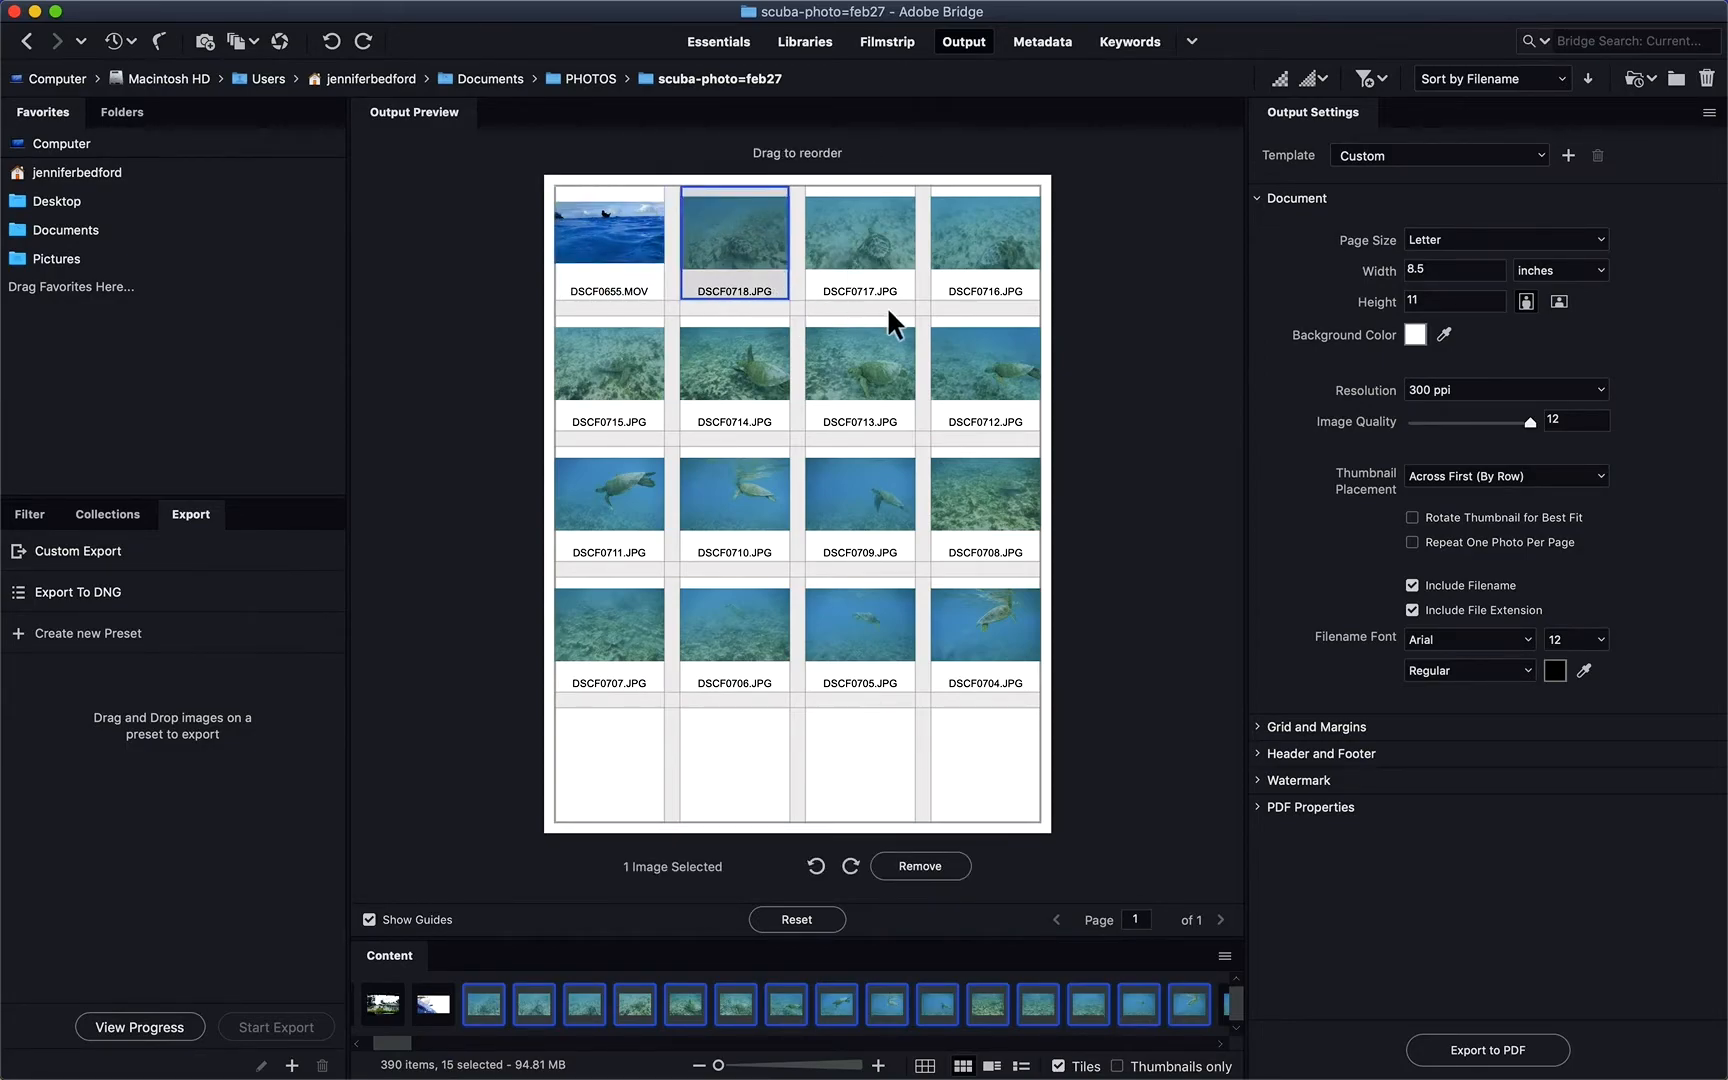
pyautogui.click(841, 288)
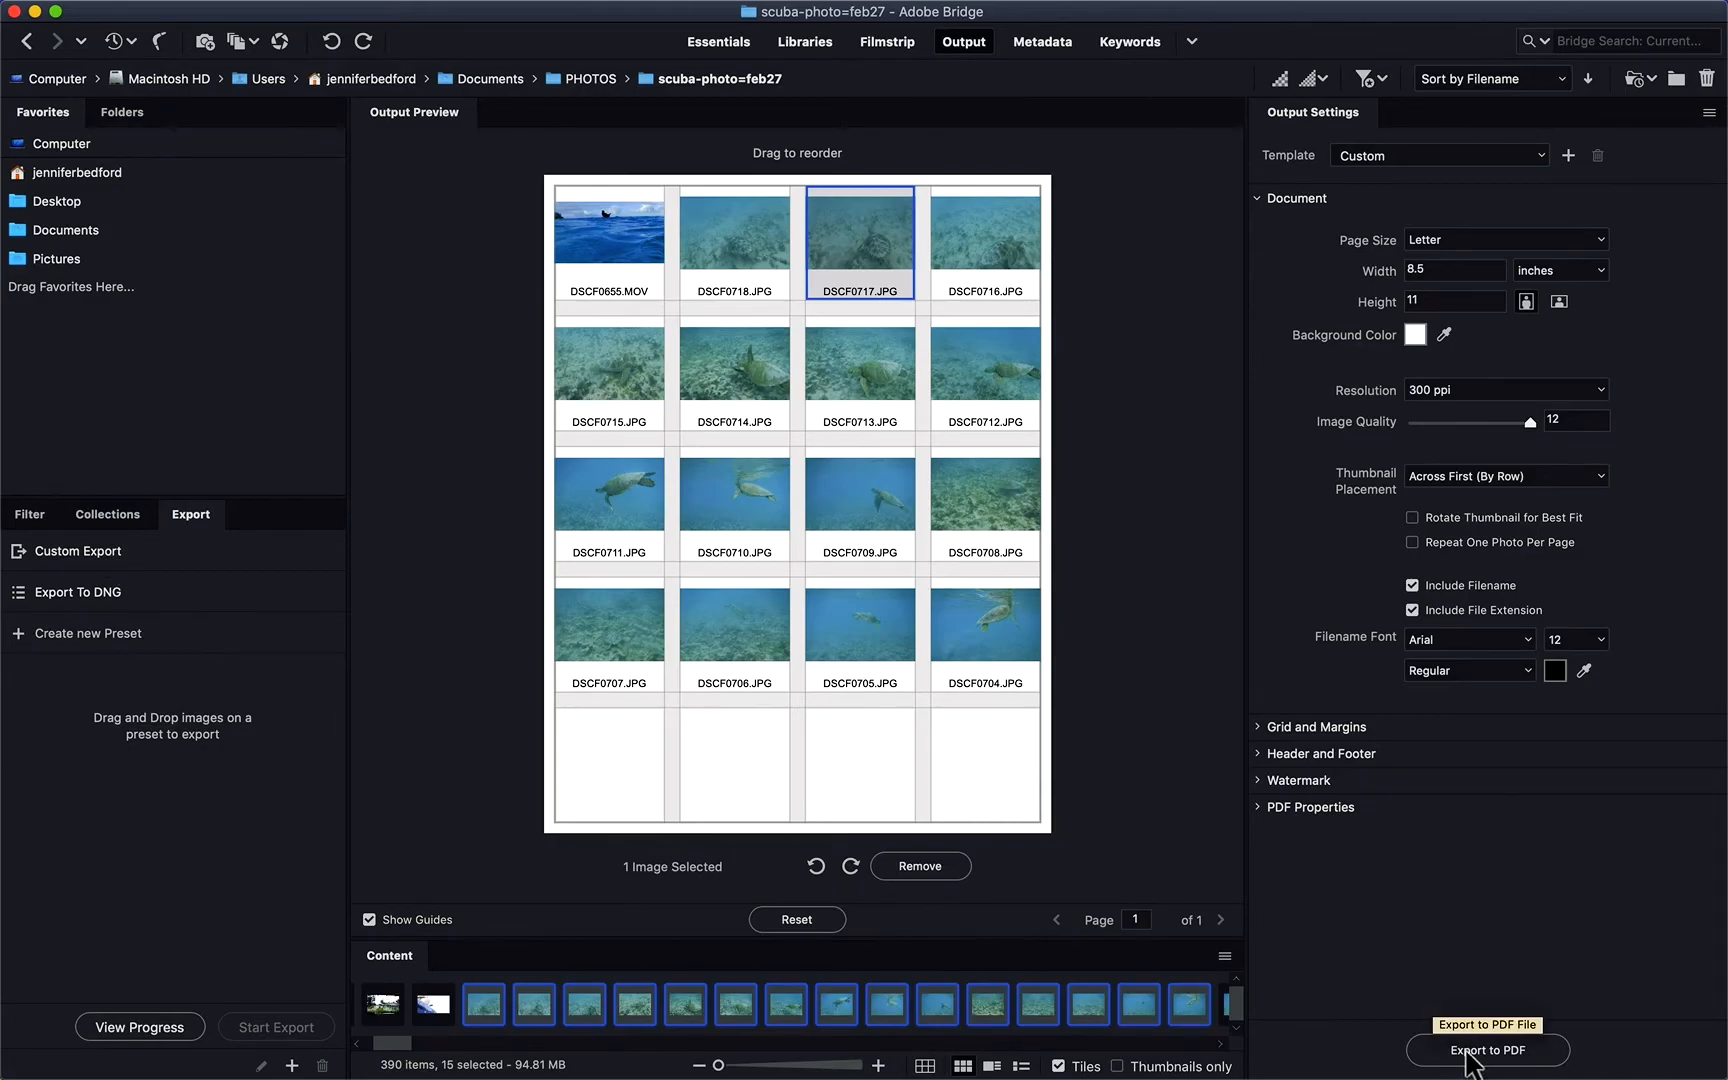
# Examine the output settings for the watermark, header and footer, and PDF properties.
pyautogui.click(1286, 786)
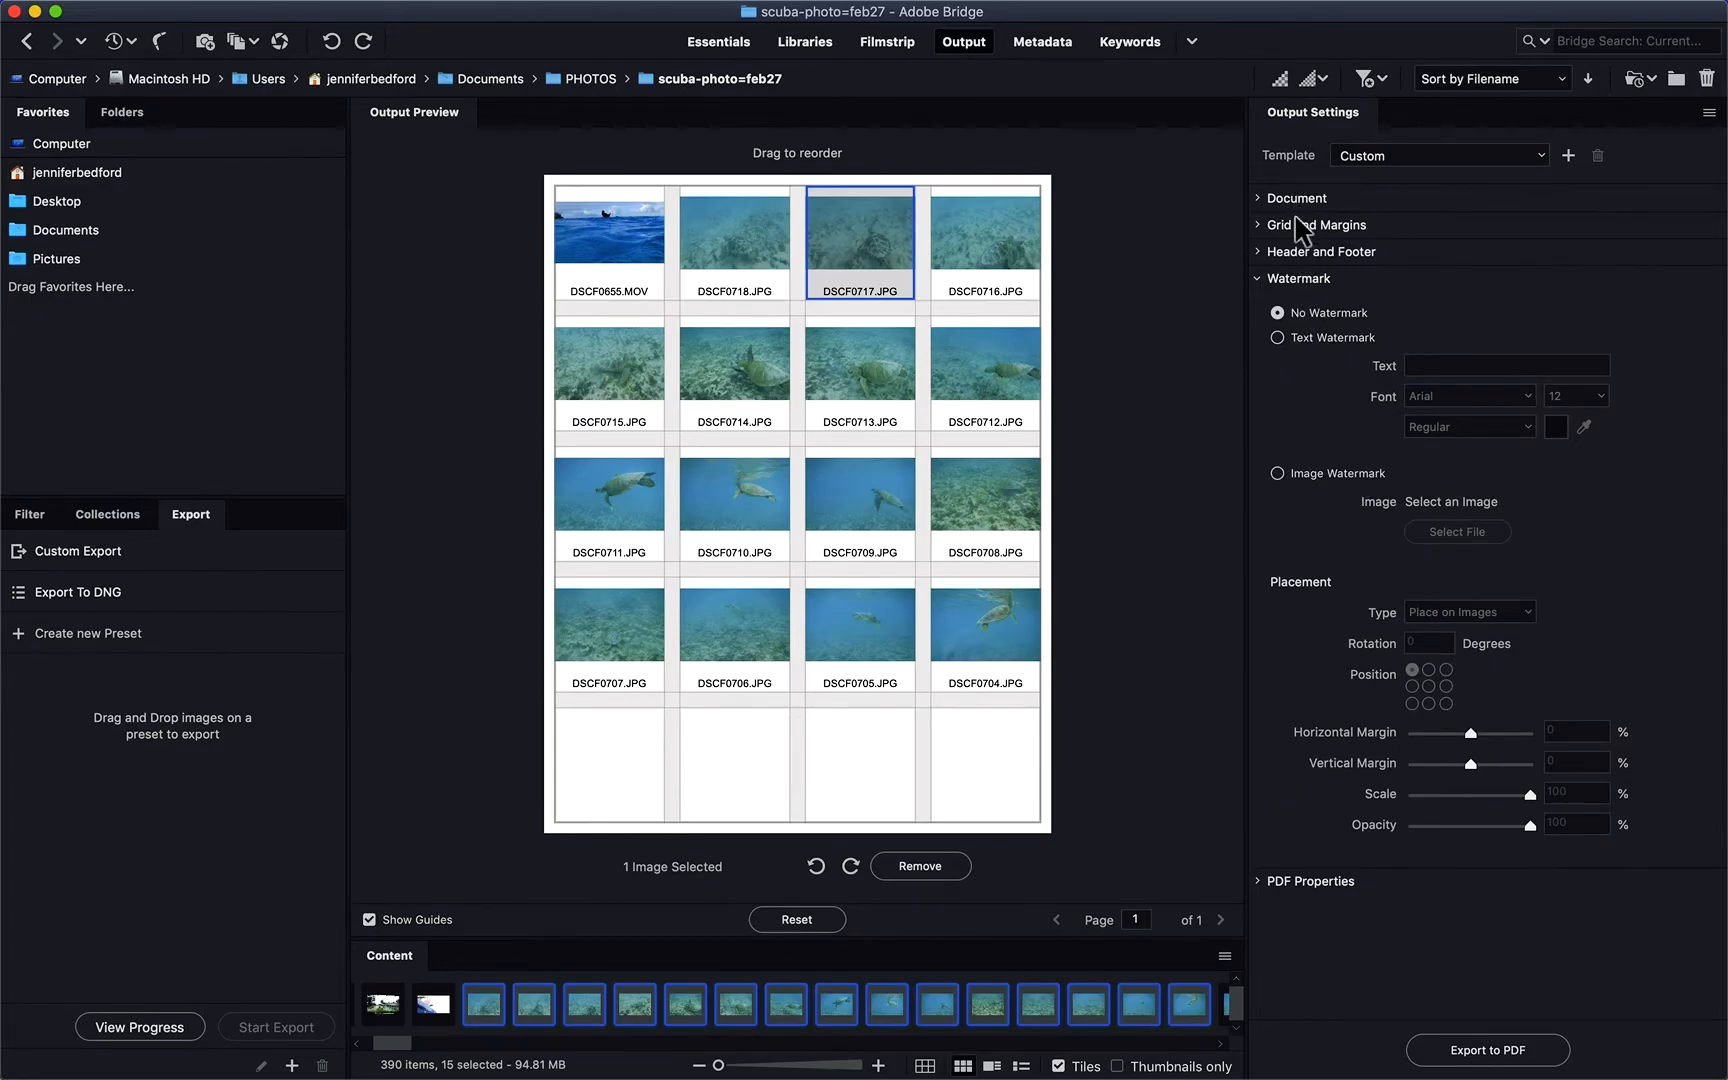
pyautogui.click(1310, 252)
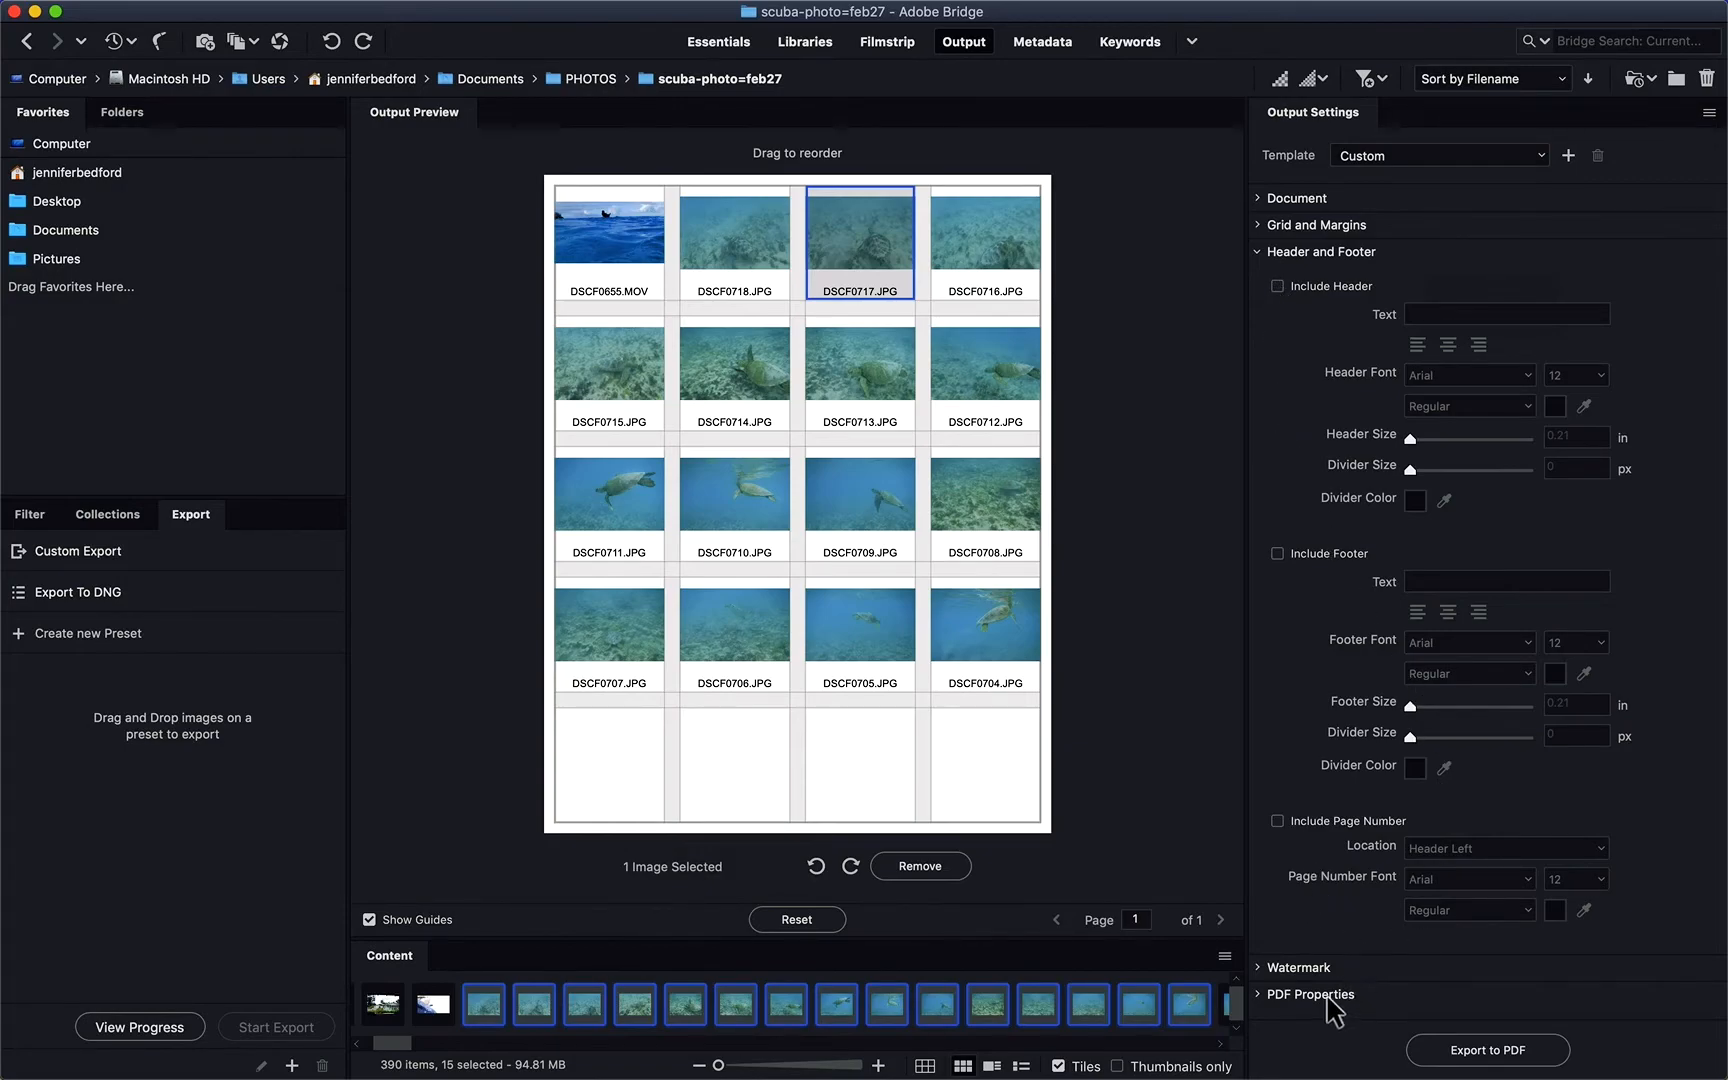
pyautogui.click(1268, 994)
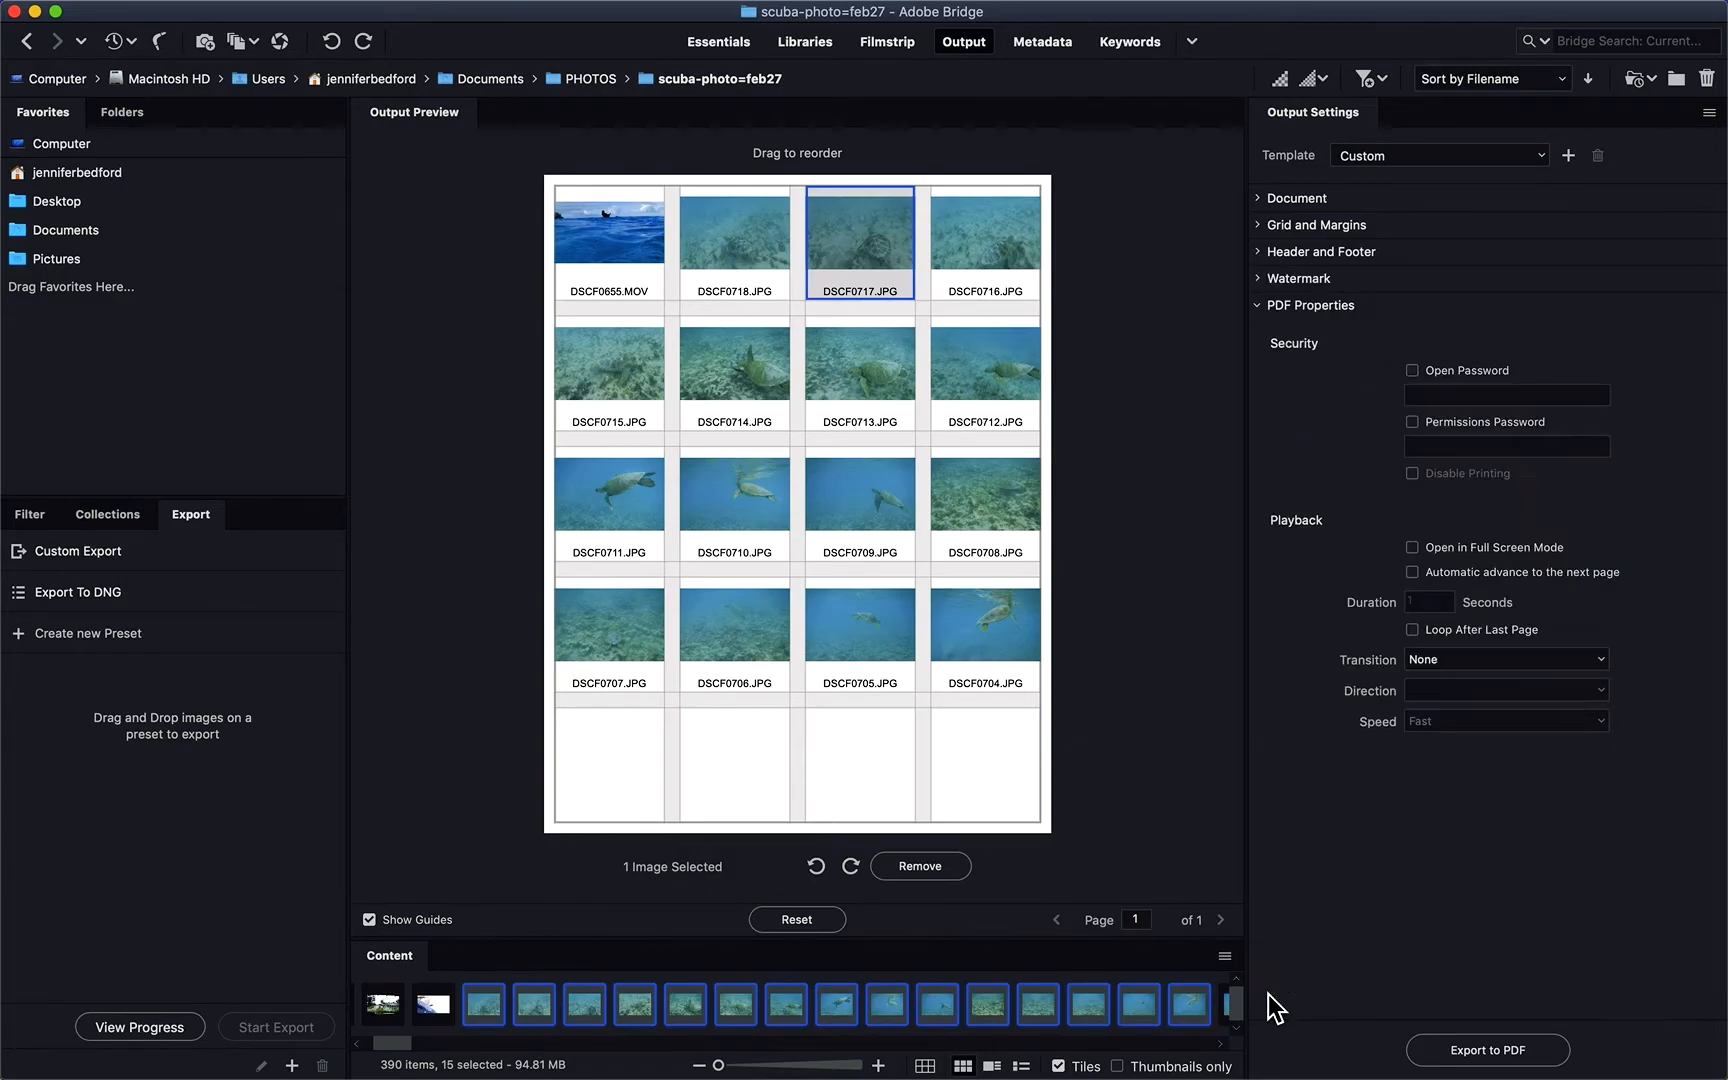
# Export the contact sheet to PDF in Documents, named A1_ followed by the author's last and first name.
pyautogui.click(1524, 1056)
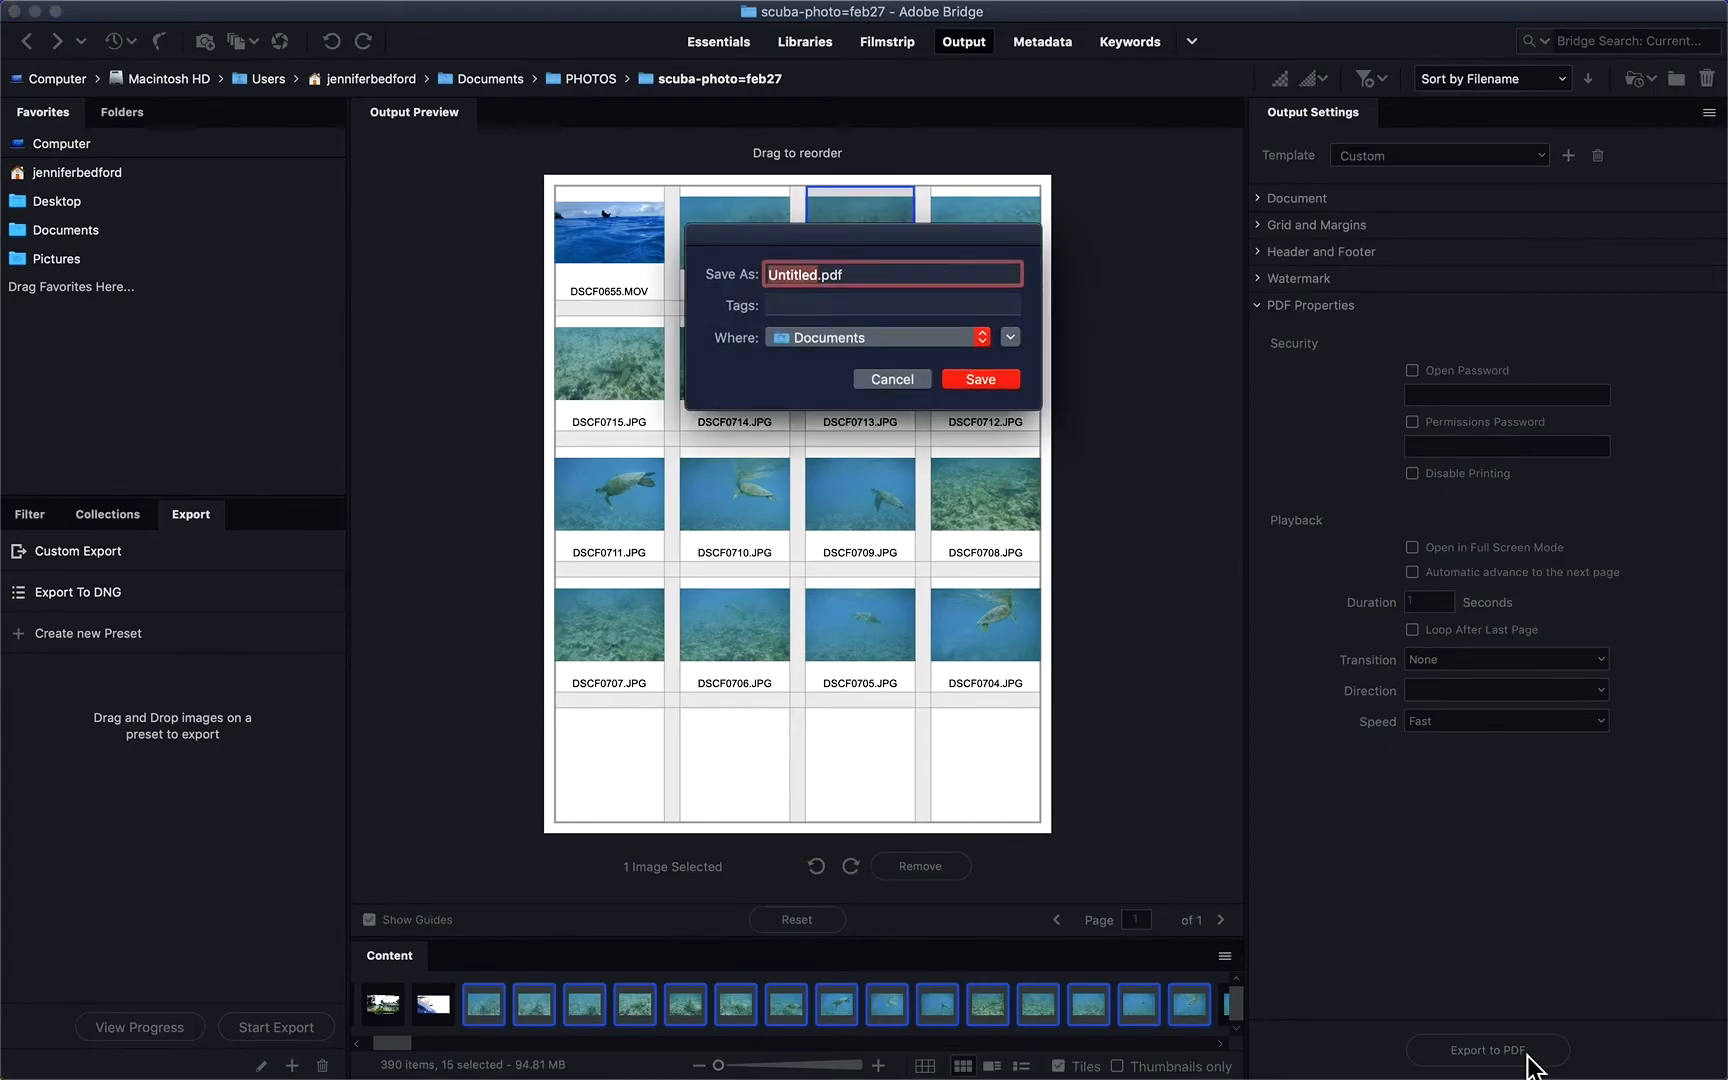
pyautogui.press('BackSpace')
pyautogui.write('A1_')
pyautogui.write('Bedford-jennifer')
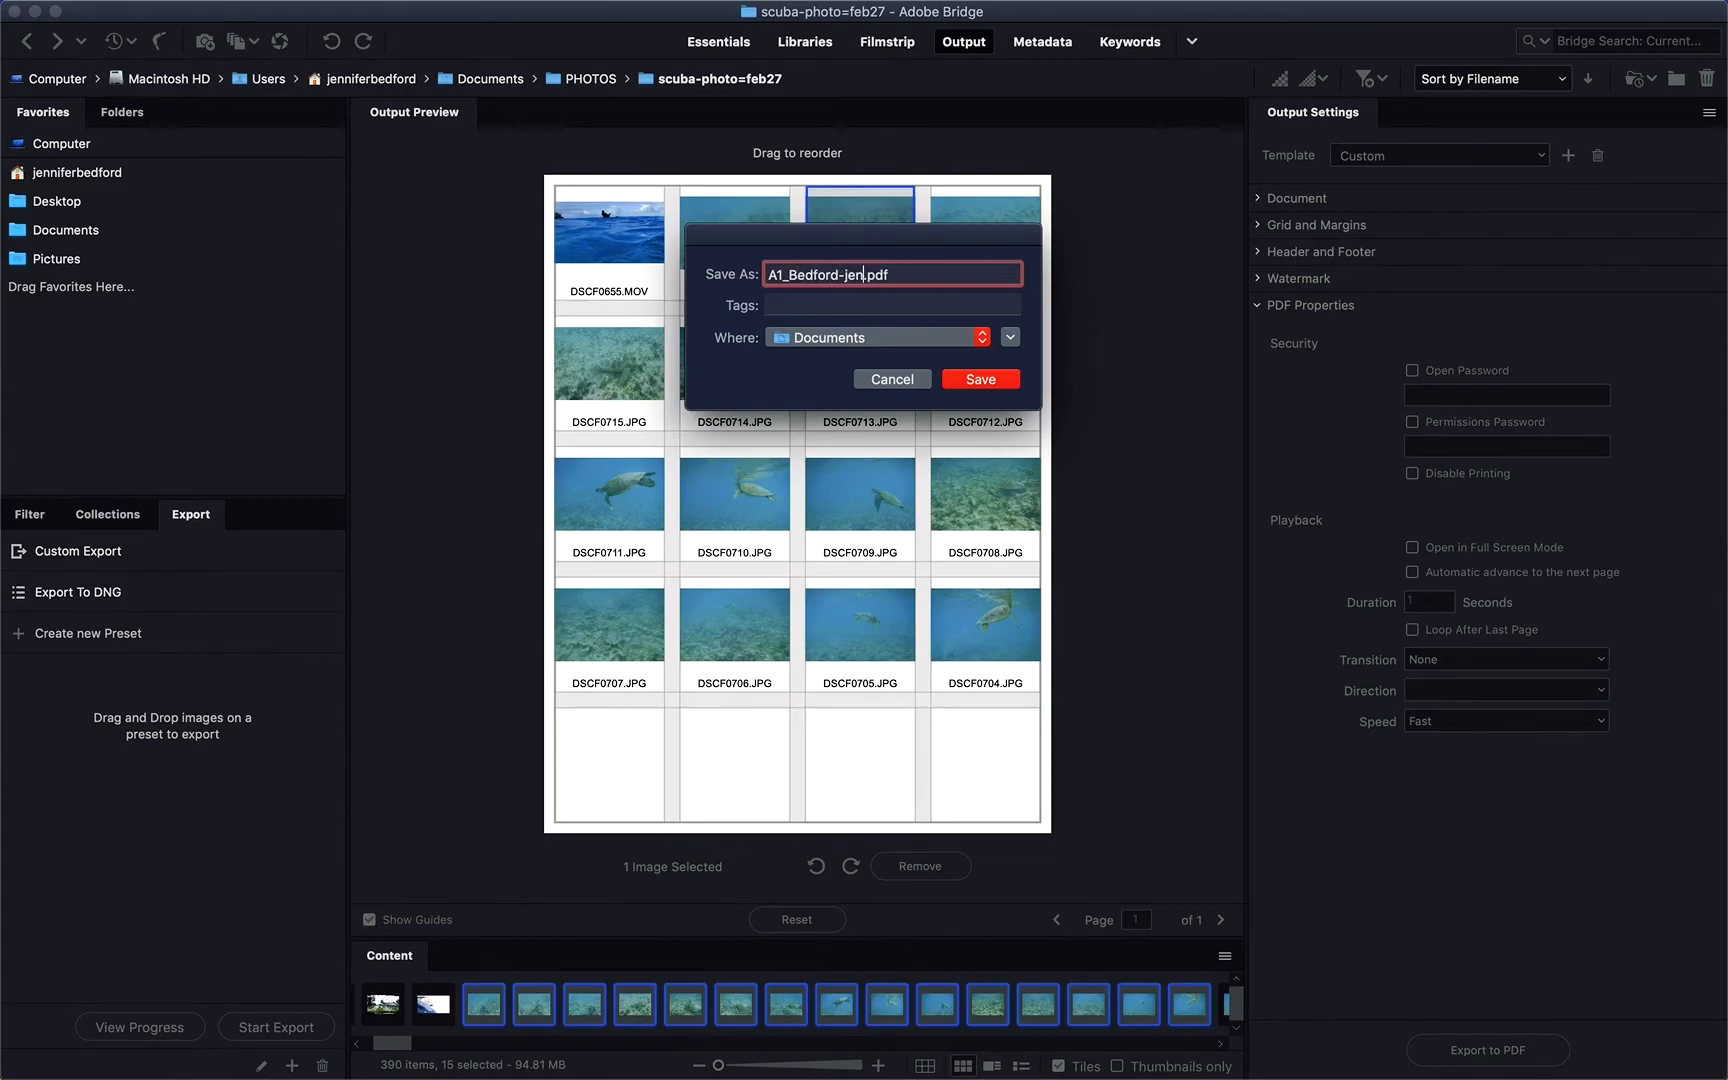
pyautogui.click(1006, 379)
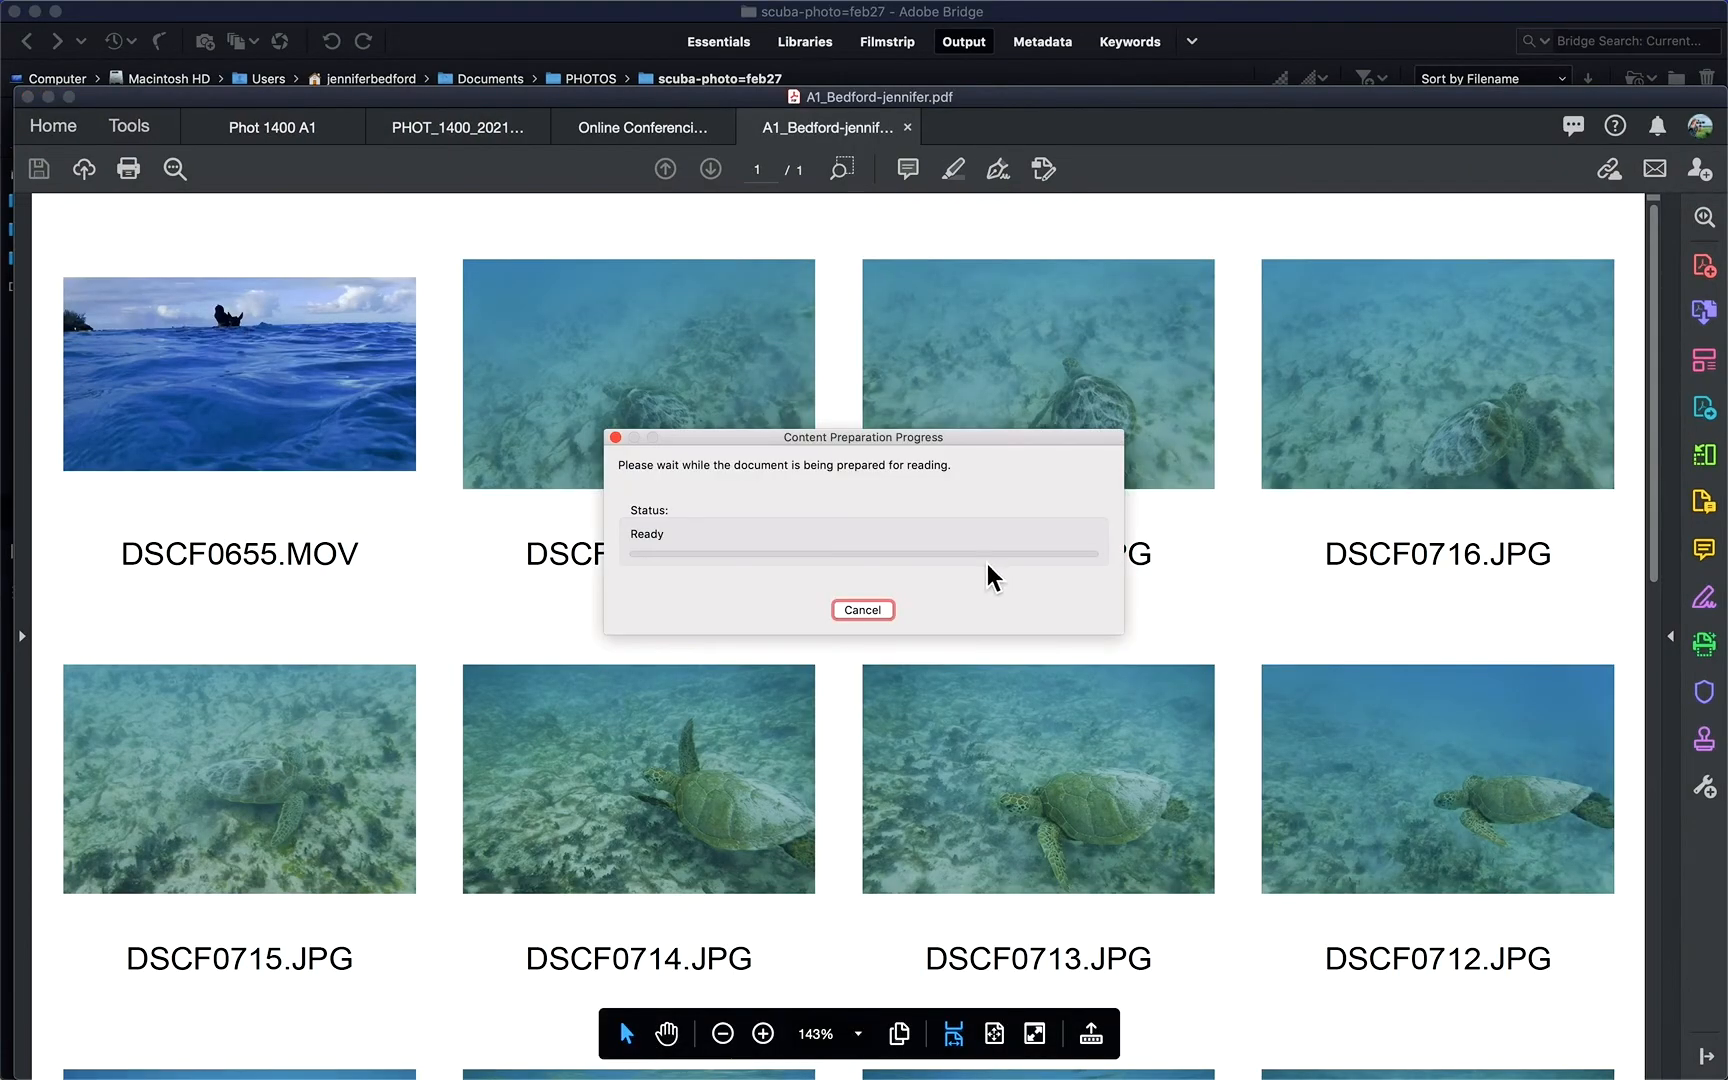
# Cancel the content preparation and inspect the exported contact sheet PDF at several magnifications.
pyautogui.click(862, 610)
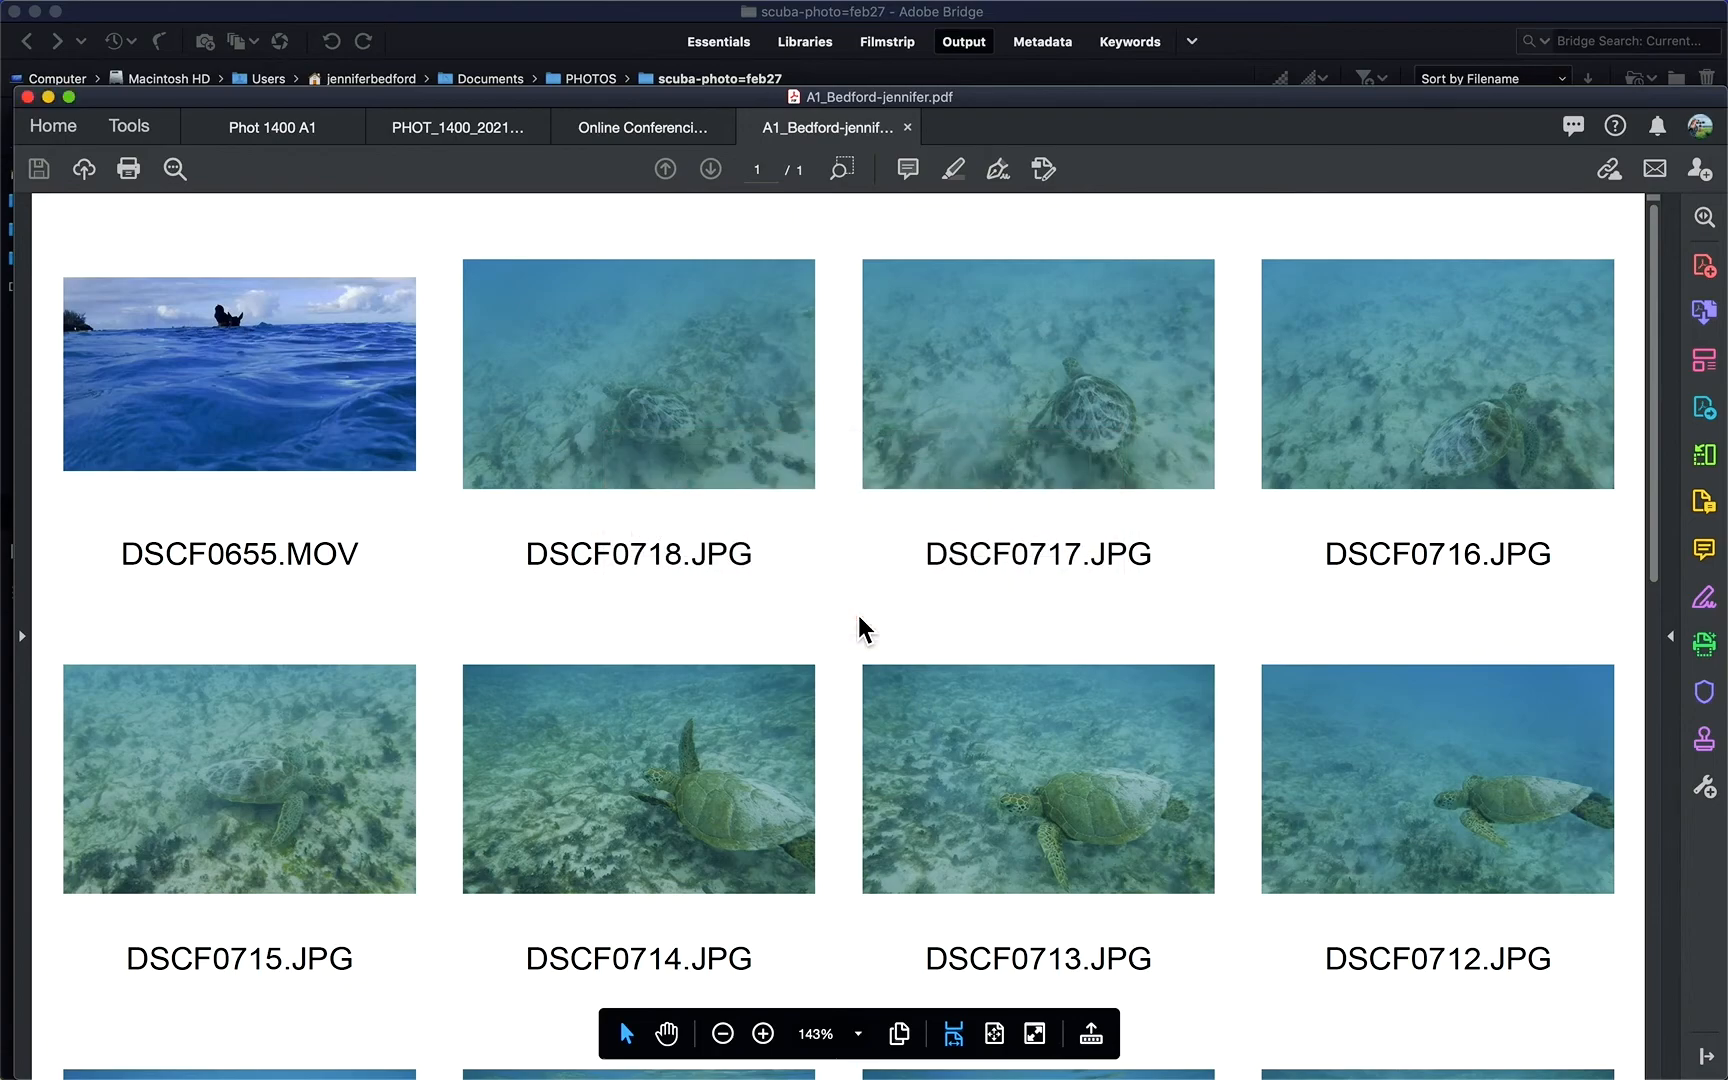
pyautogui.click(842, 176)
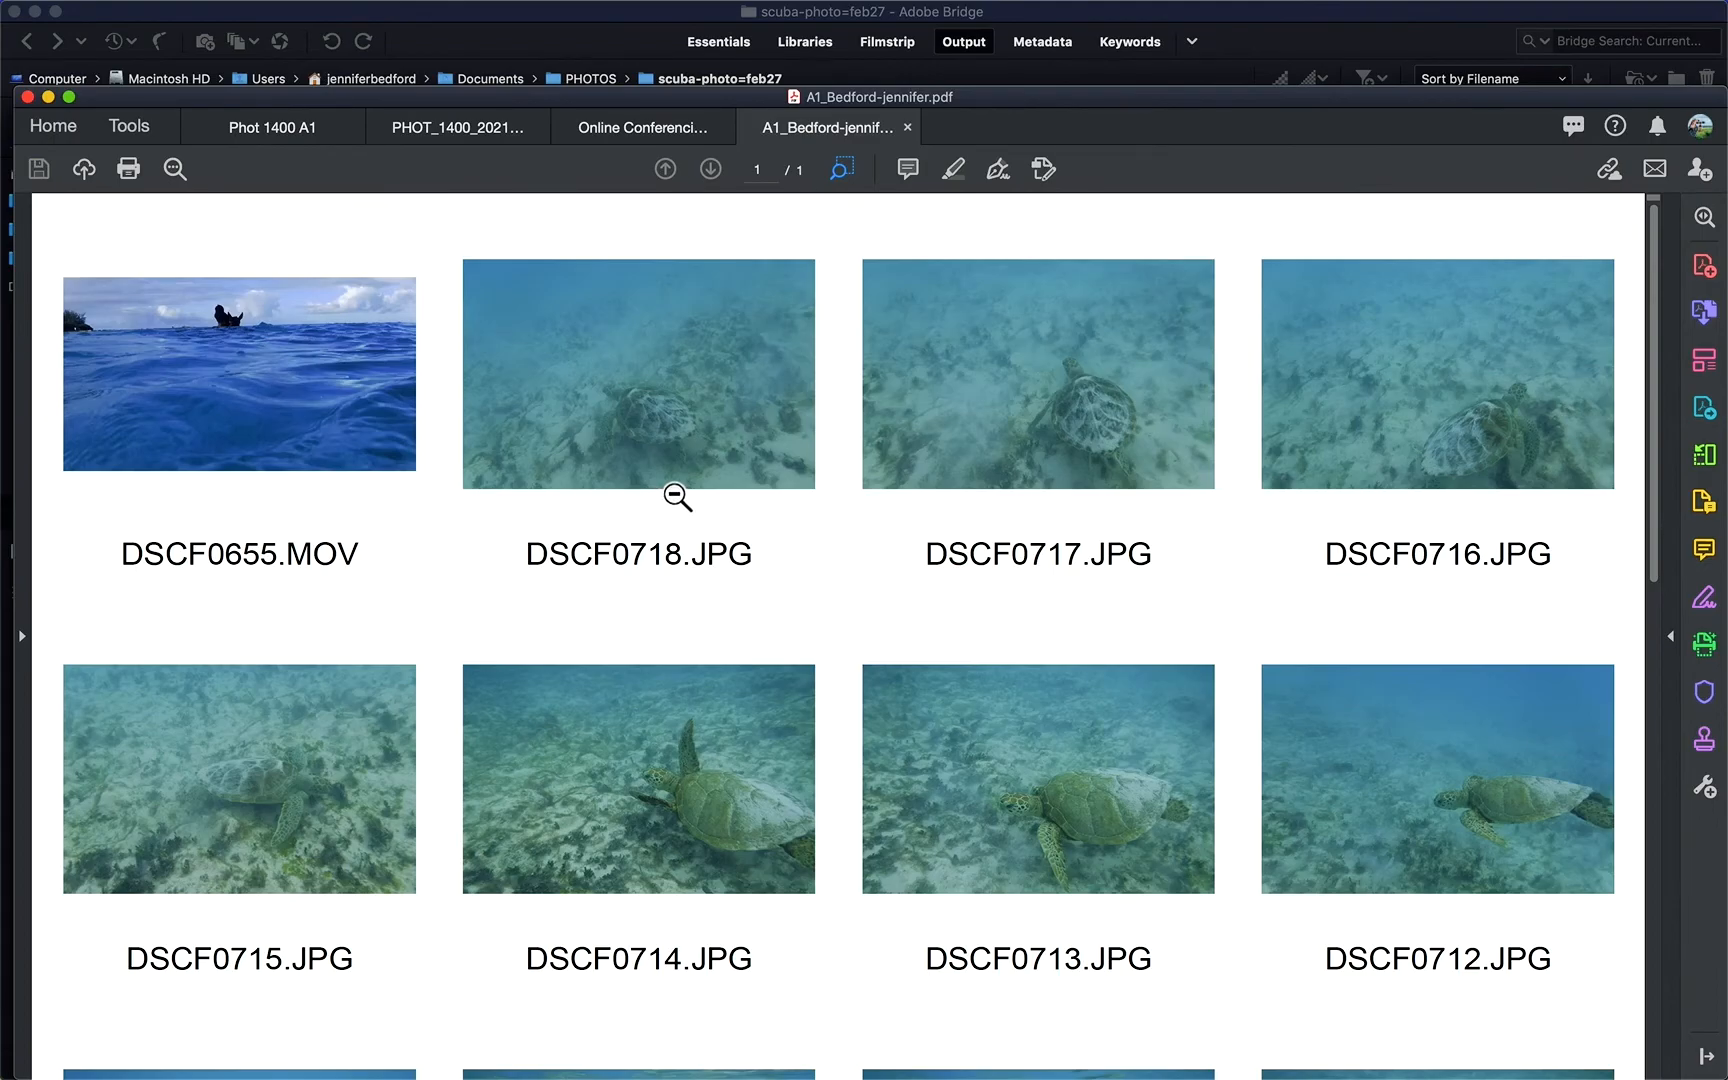
pyautogui.keyDown('alt'); pyautogui.click(678, 494); pyautogui.keyUp('alt')
pyautogui.keyDown('alt'); pyautogui.click(678, 494); pyautogui.keyUp('alt')
pyautogui.keyDown('alt'); pyautogui.click(682, 490); pyautogui.keyUp('alt')
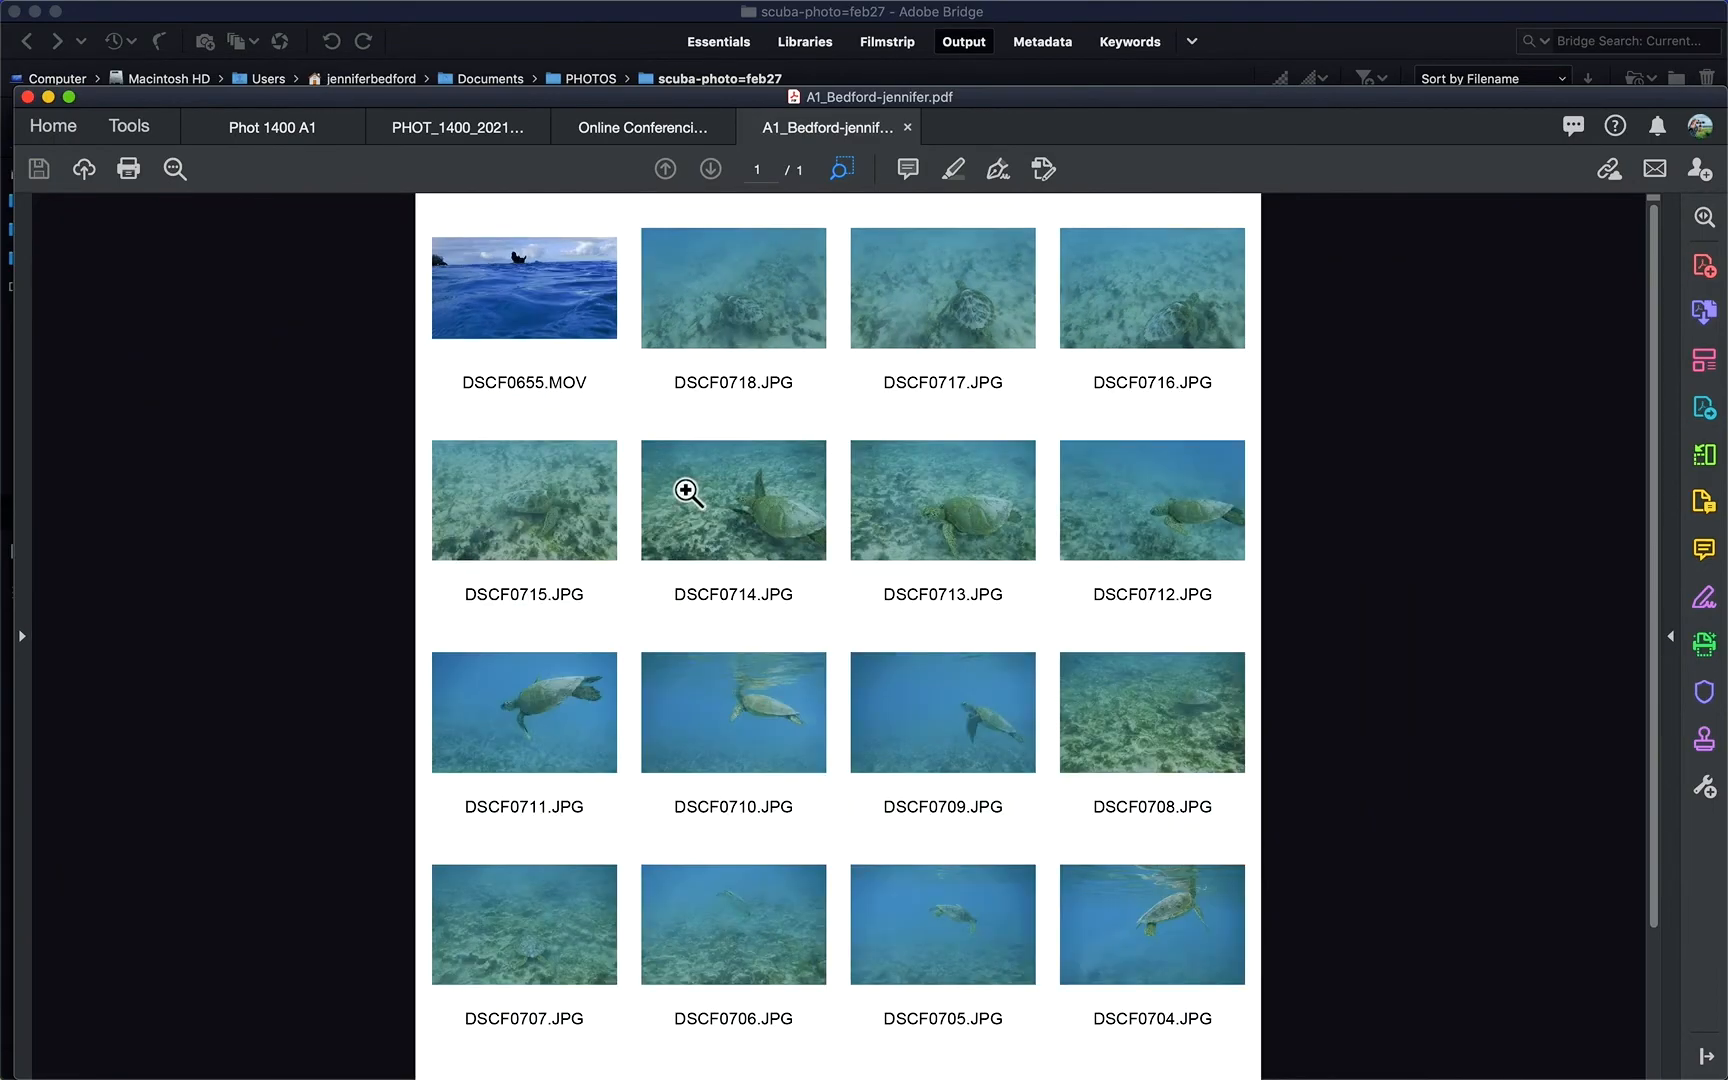
pyautogui.click(769, 483)
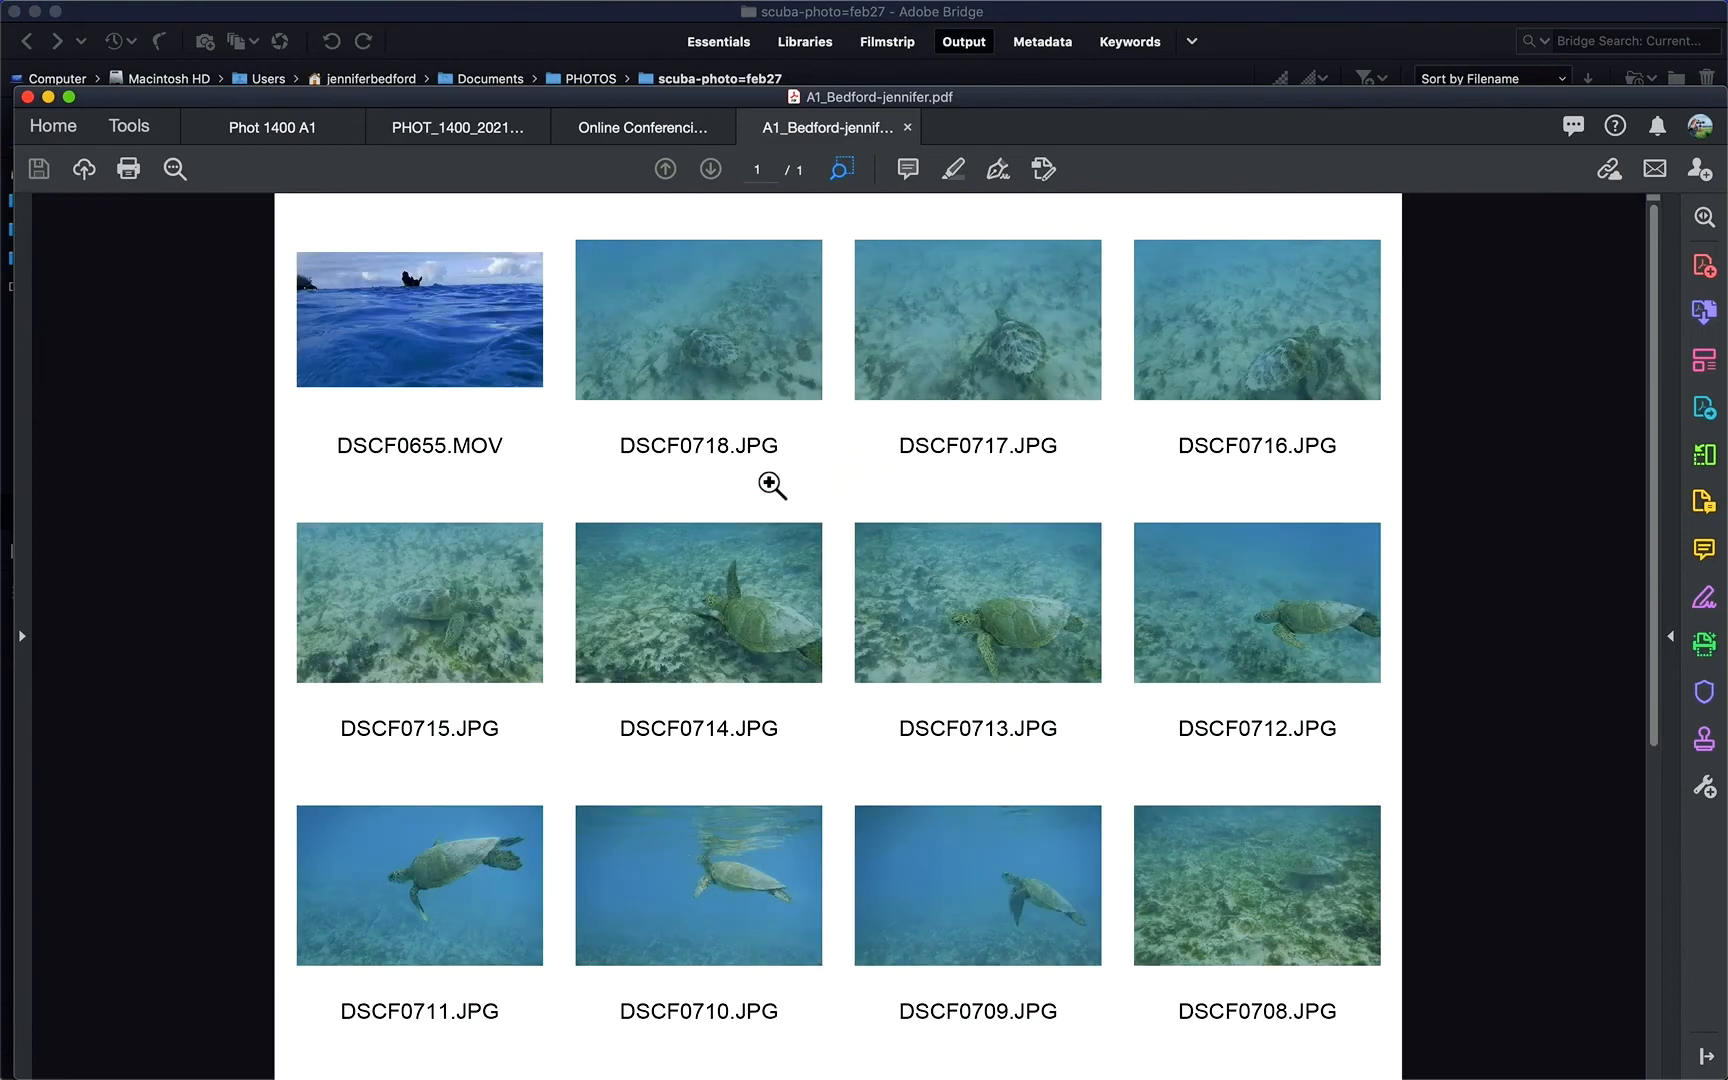
pyautogui.click(769, 484)
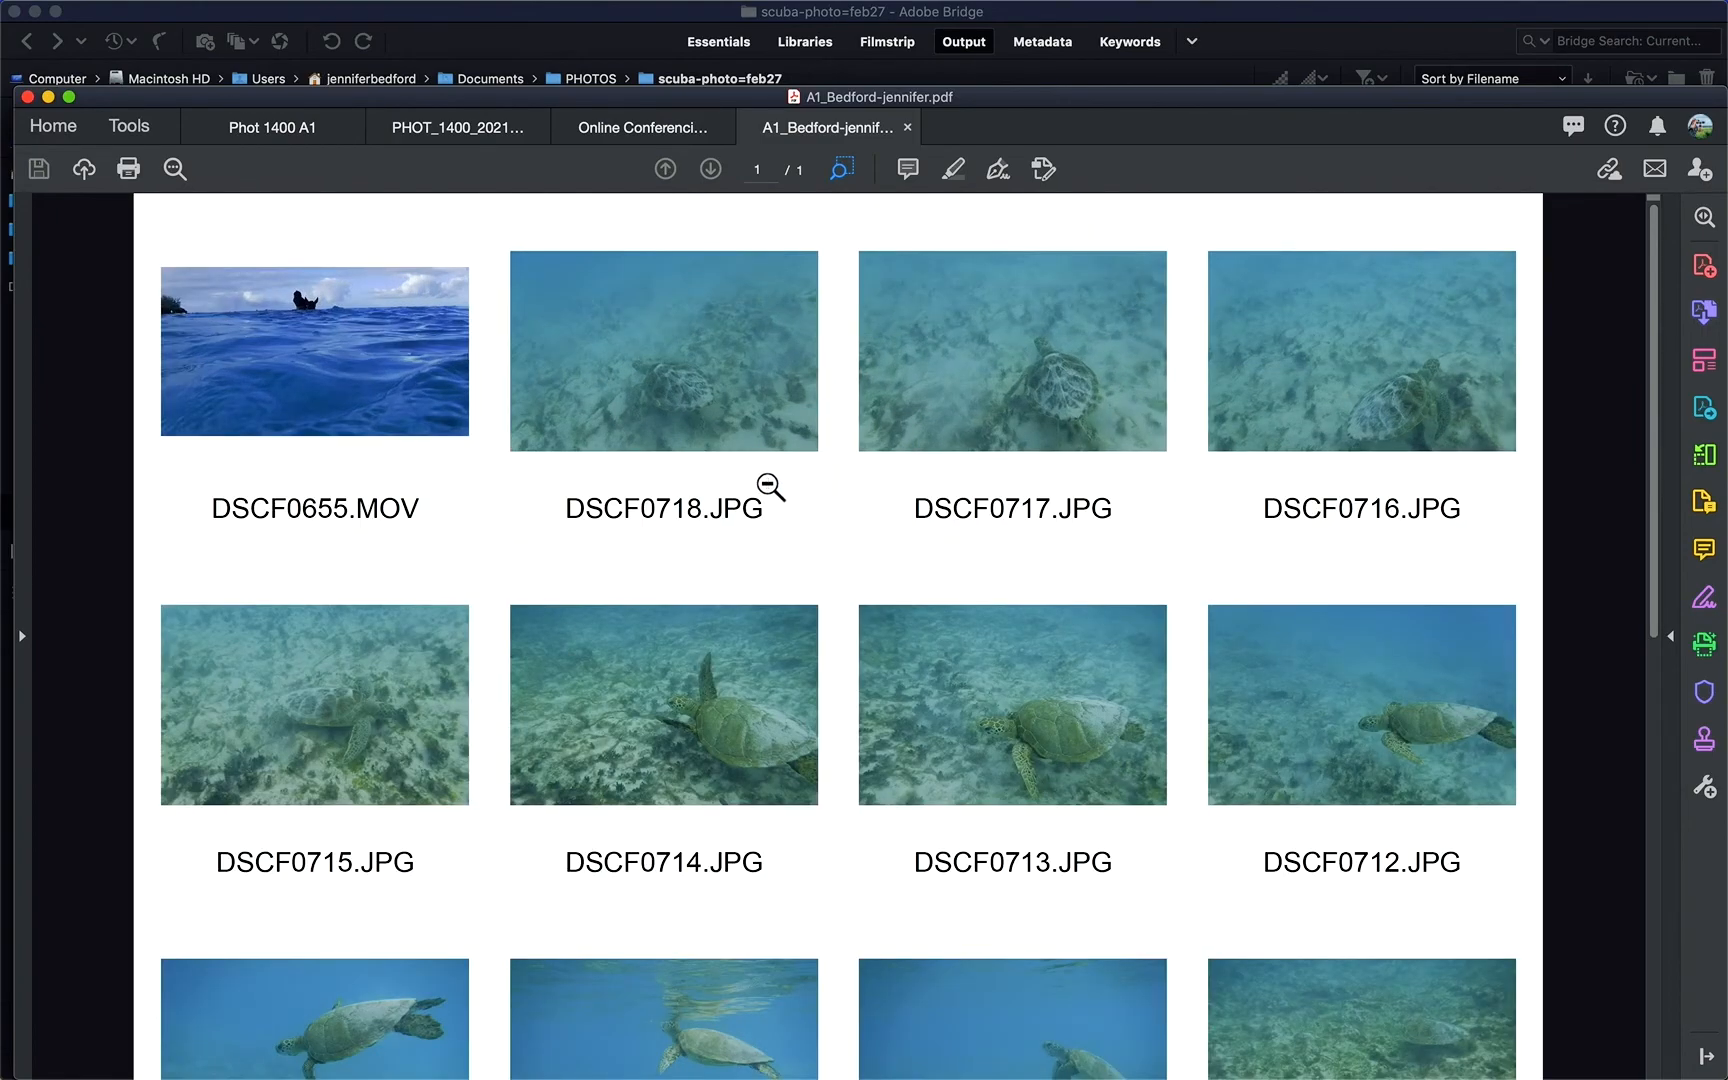
pyautogui.keyDown('alt'); pyautogui.click(769, 484); pyautogui.keyUp('alt')
pyautogui.keyDown('alt'); pyautogui.click(820, 670); pyautogui.keyUp('alt')
pyautogui.click(818, 668)
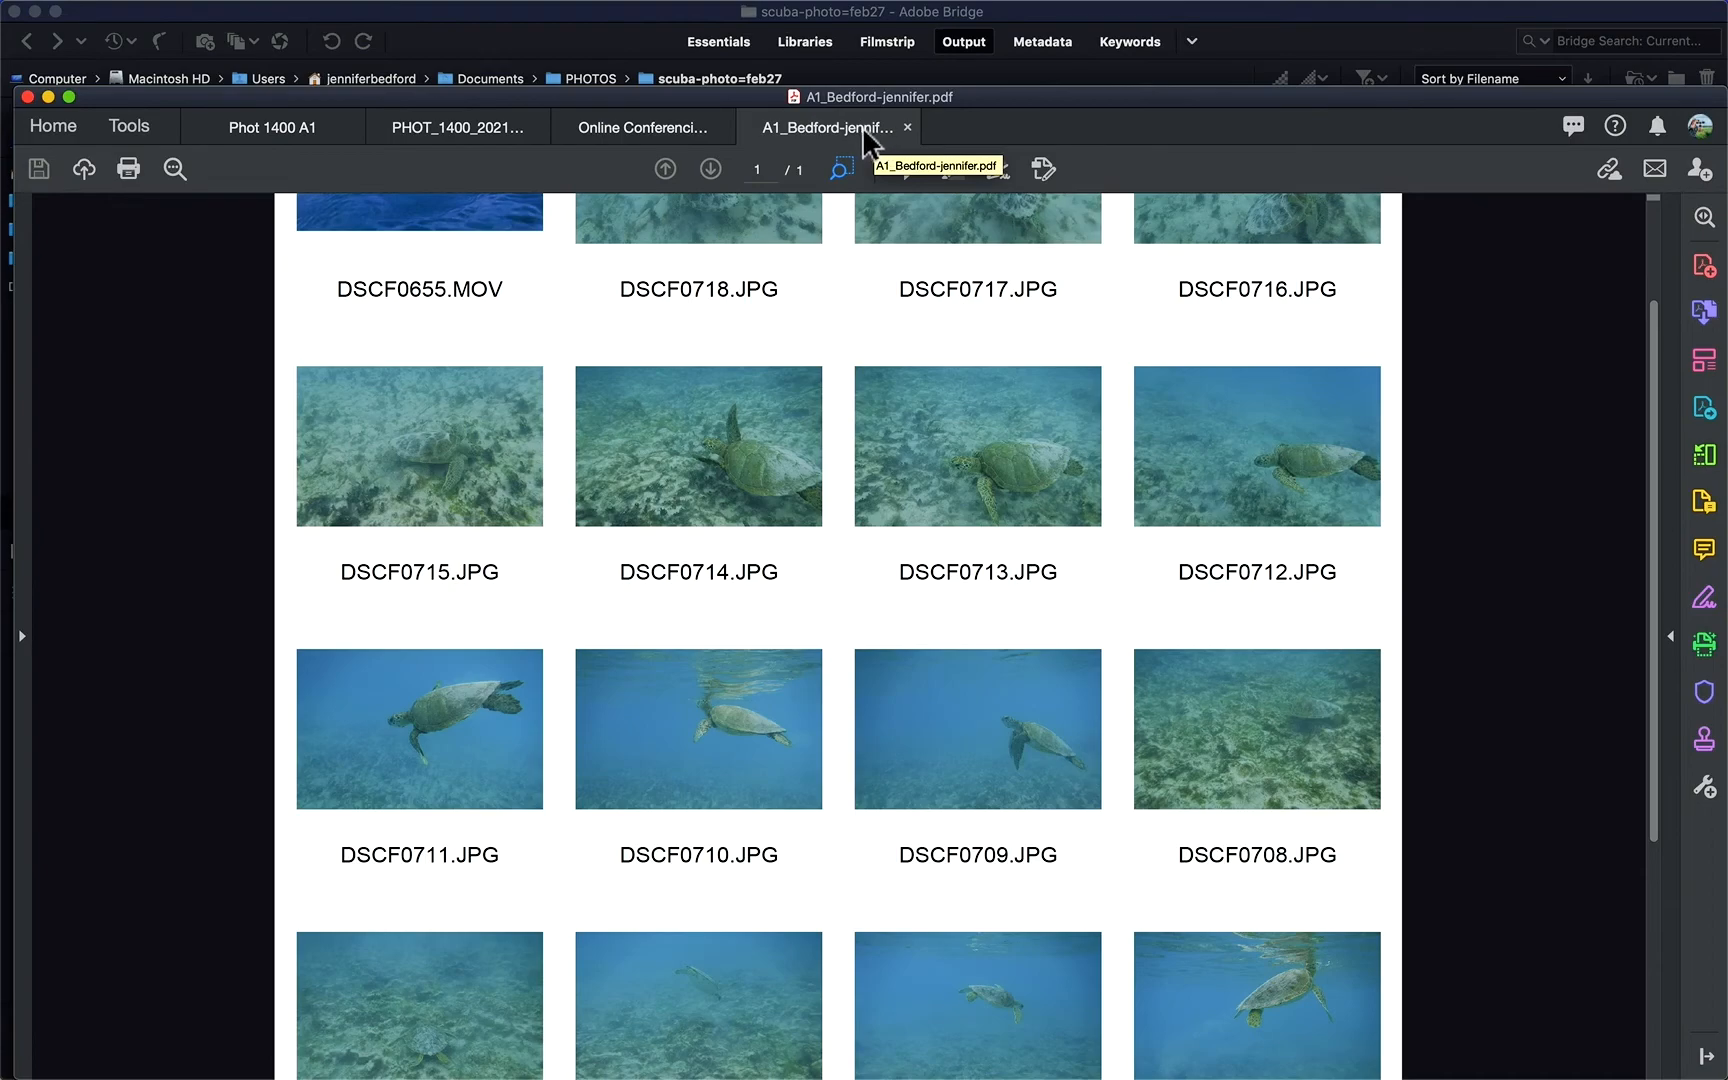
# Minimize the PDF window and the Bridge window to reveal the desktop.
pyautogui.click(51, 98)
pyautogui.click(36, 12)
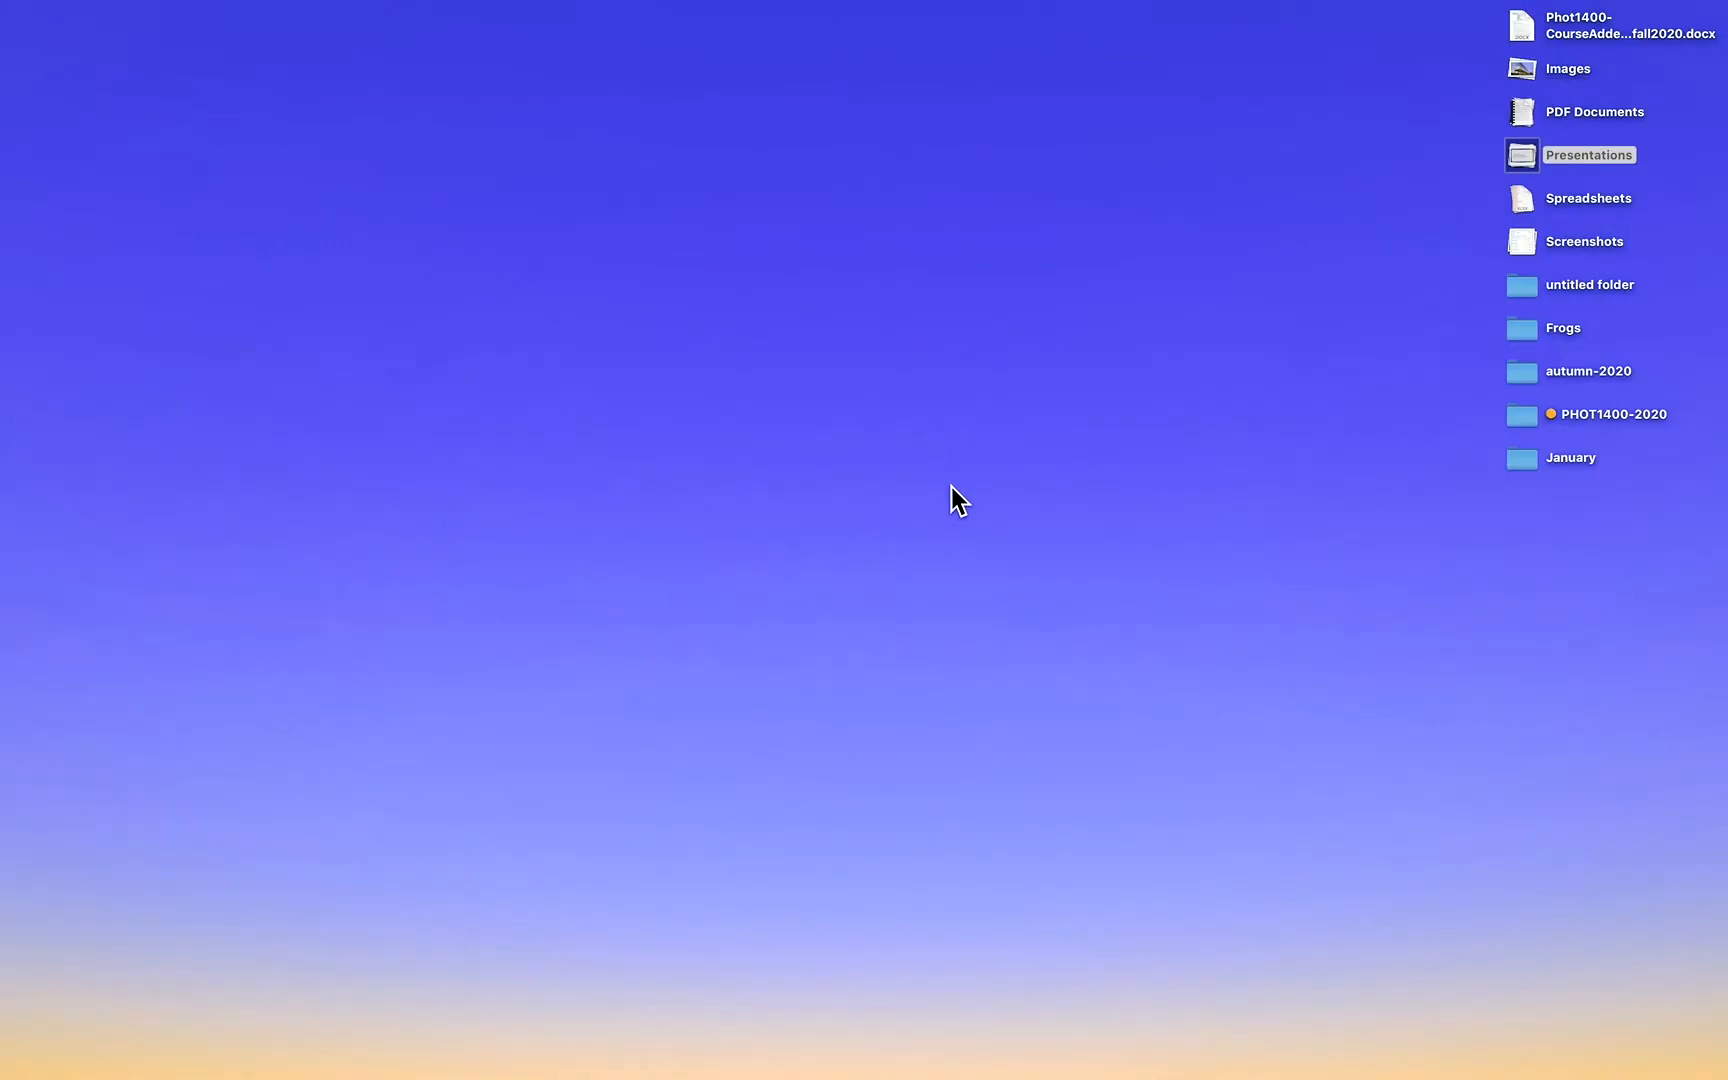
pyautogui.moveTo(5, 650)
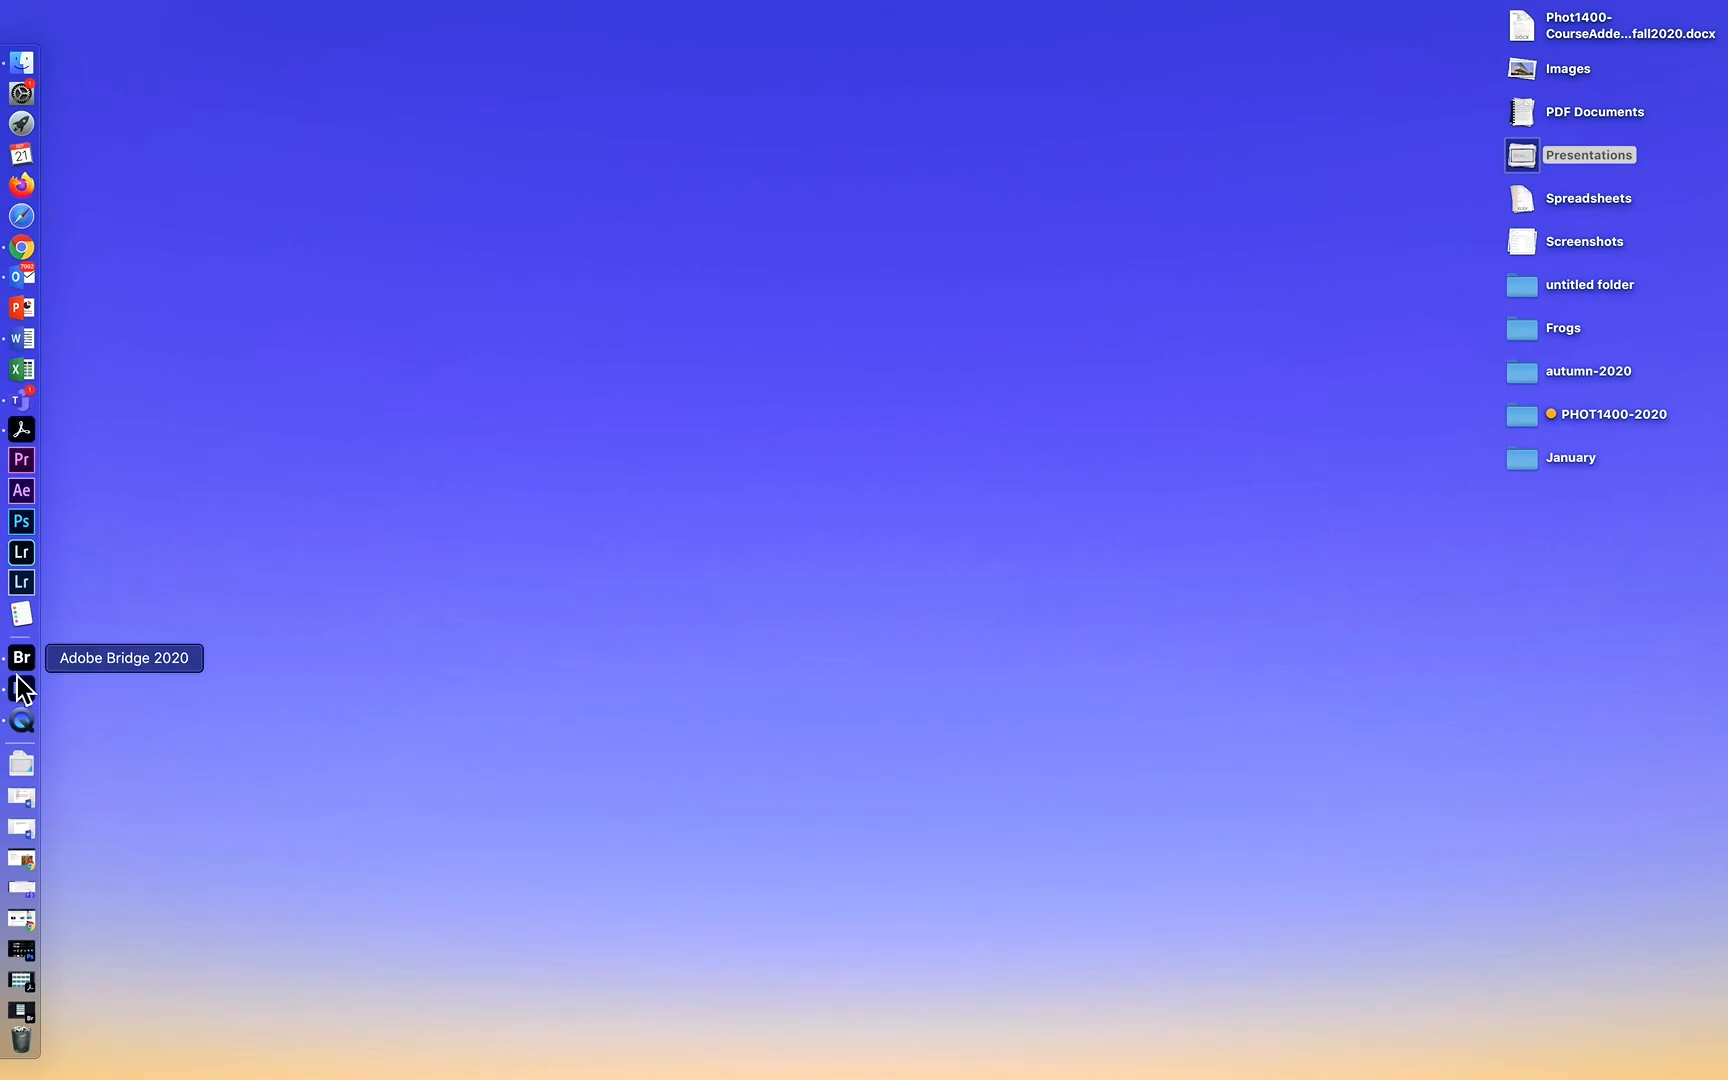